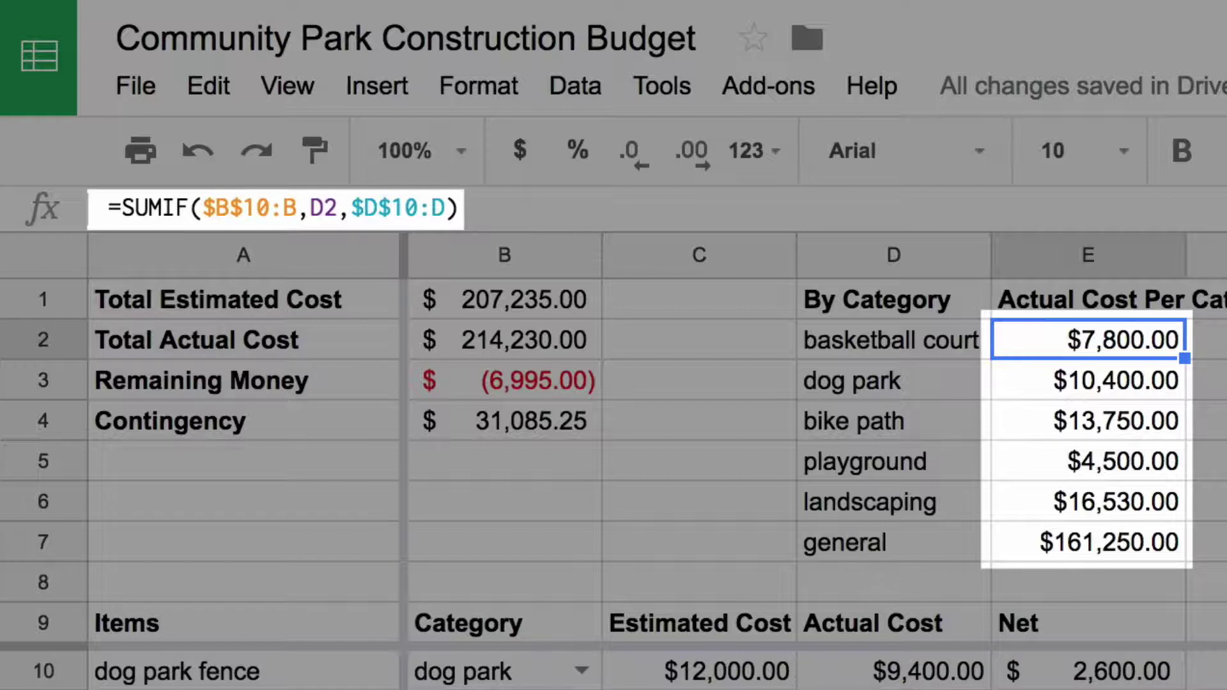
Step: Inspect the finished SUMIF formulas for the dog park and bike path totals, then select C5
{"action": "left_click", "coordinate": [1087, 381]}
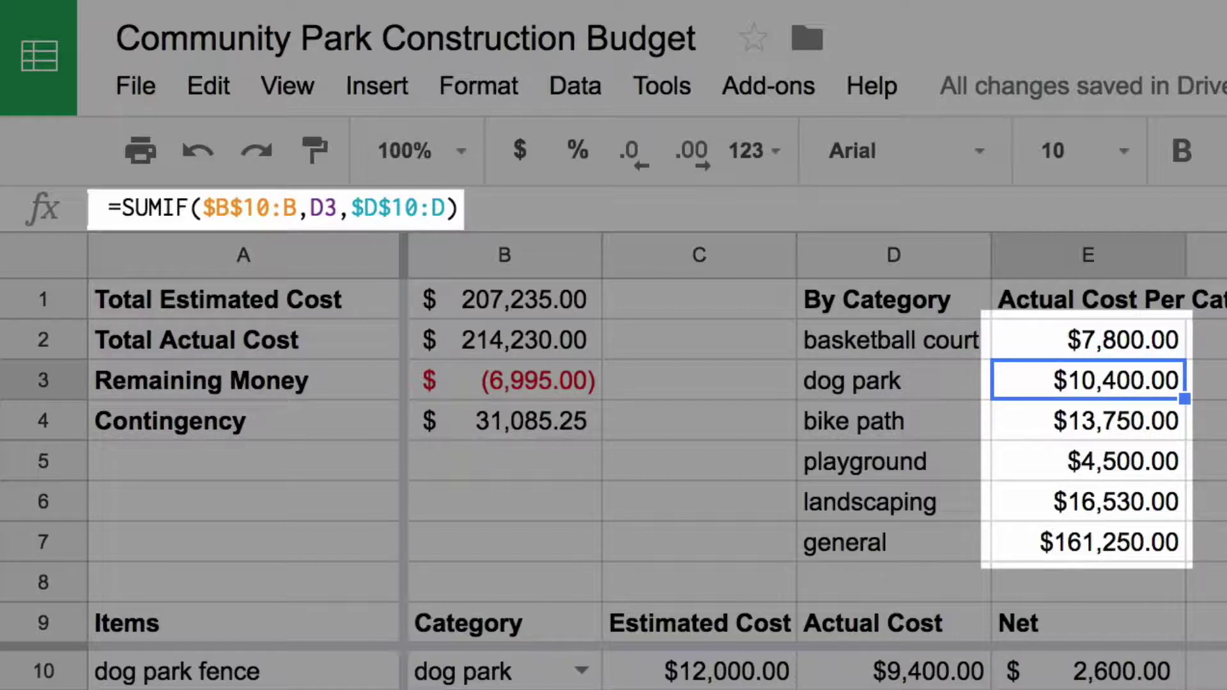
{"action": "left_click", "coordinate": [1087, 422]}
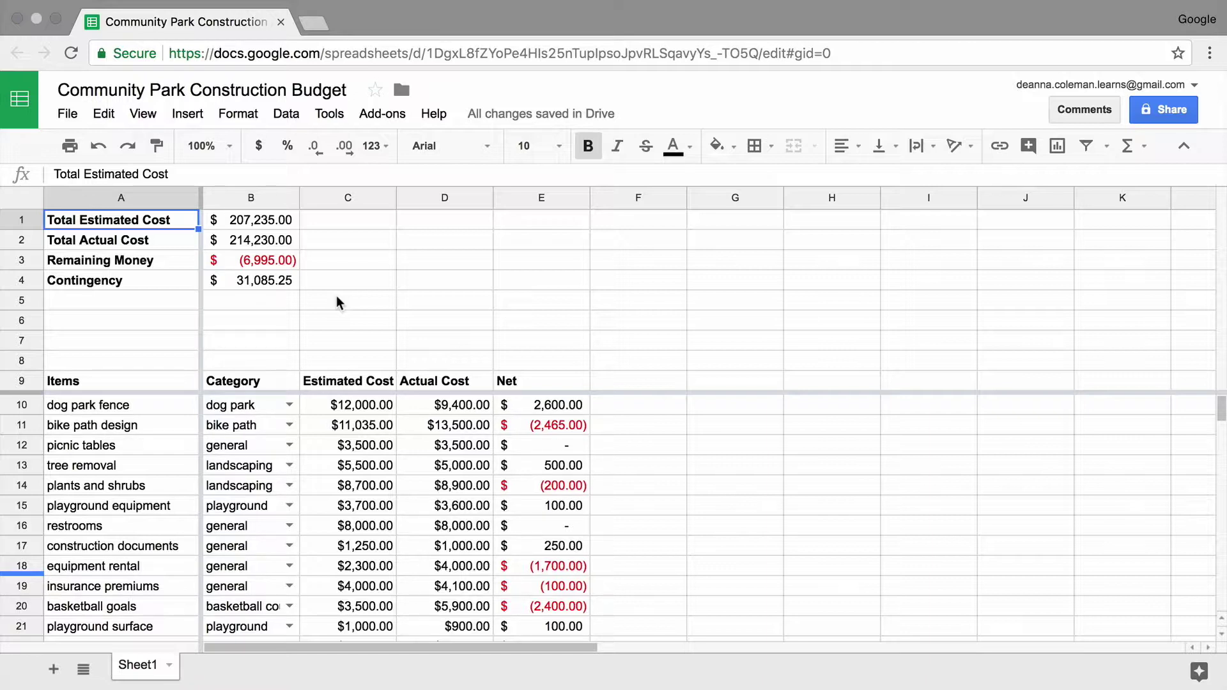
{"action": "left_click", "coordinate": [337, 302]}
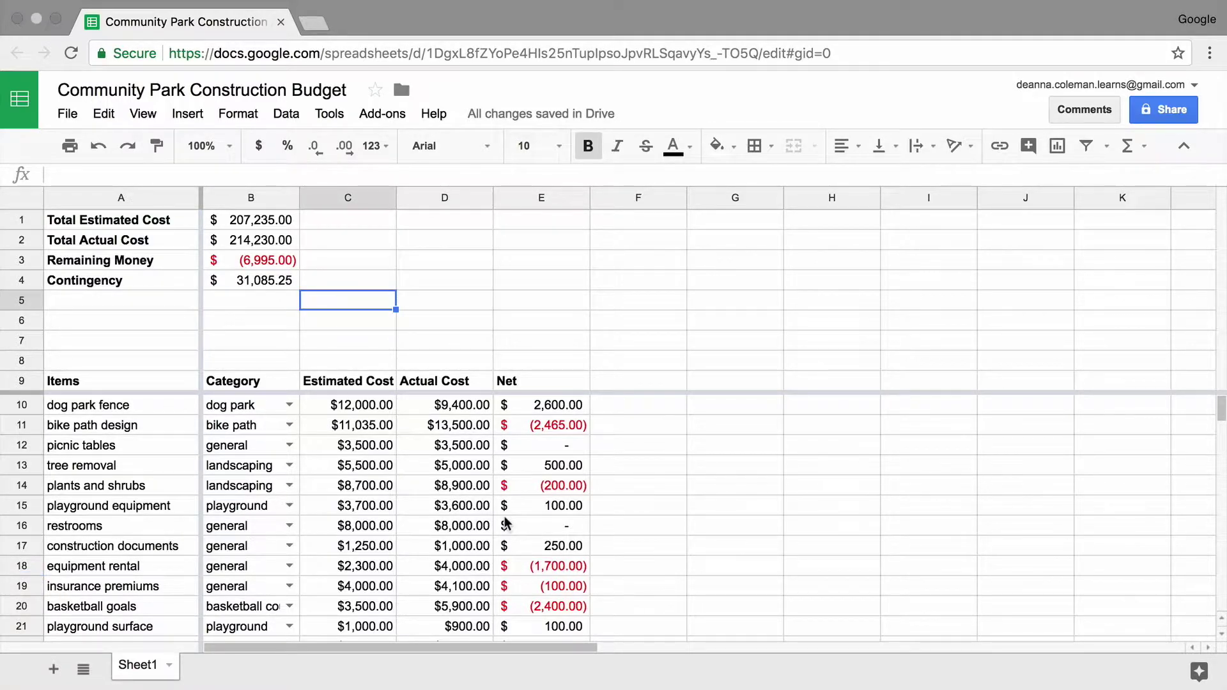
{"action": "scroll", "coordinate": [506, 524], "scroll_direction": "down", "scroll_amount": 1}
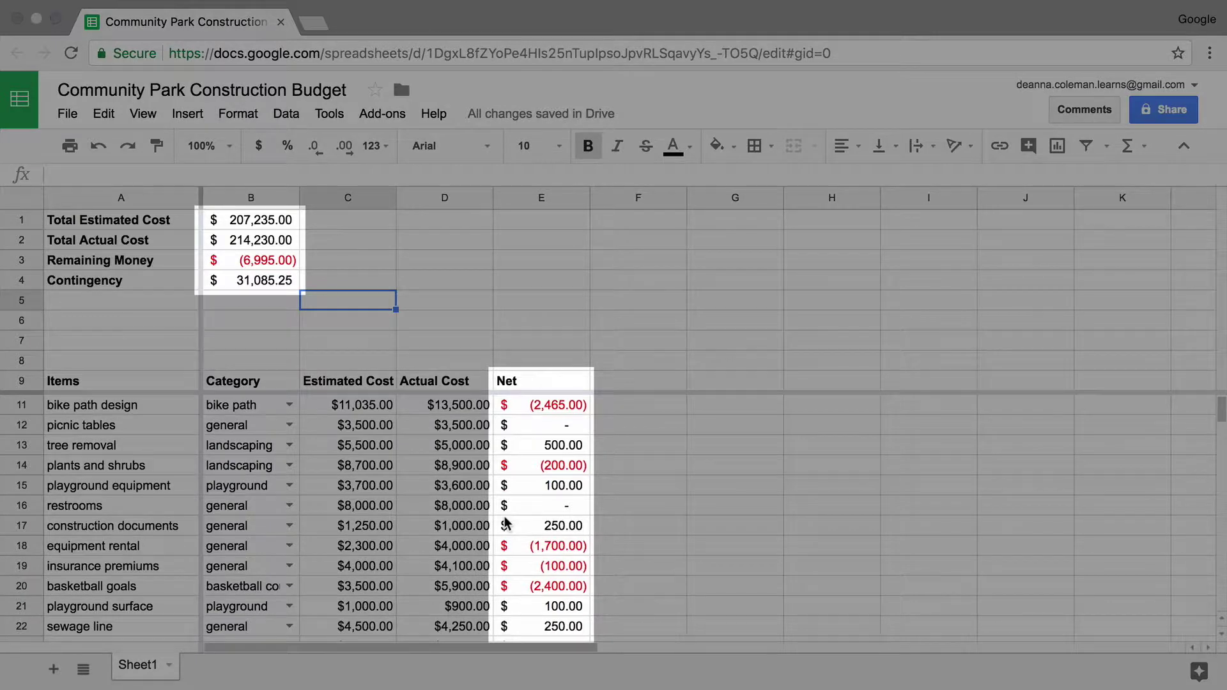
{"action": "scroll", "coordinate": [506, 525], "scroll_direction": "down", "scroll_amount": 1}
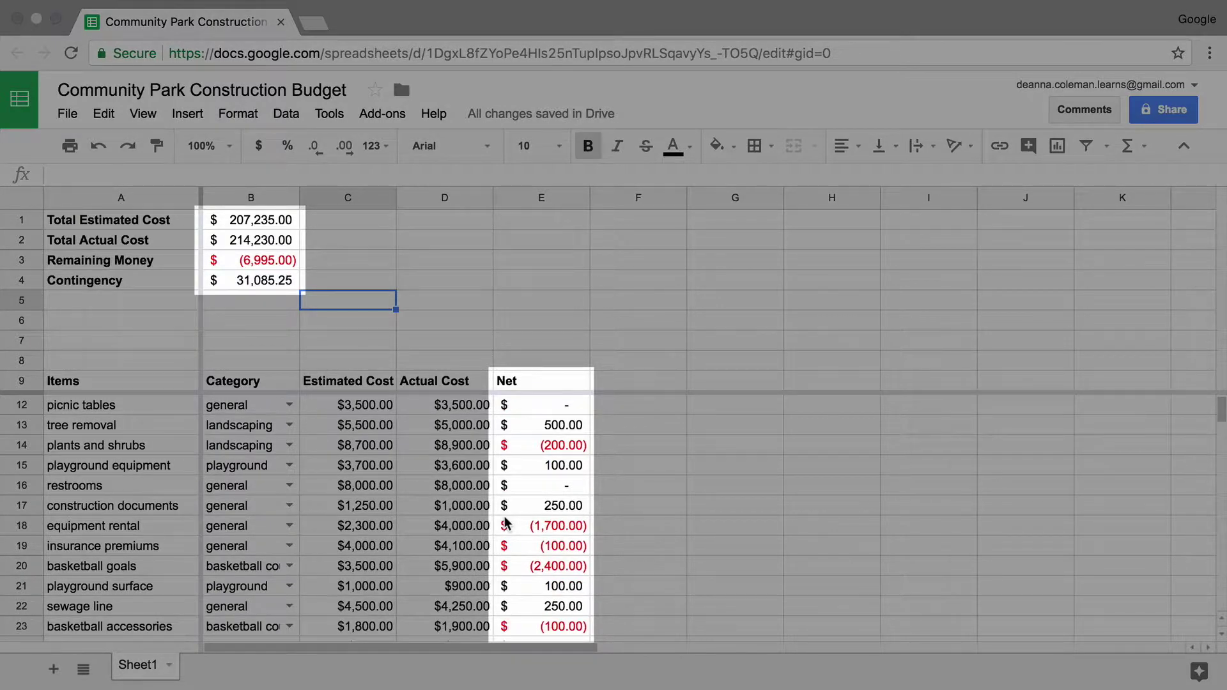
{"action": "scroll", "coordinate": [506, 524], "scroll_direction": "down", "scroll_amount": 6}
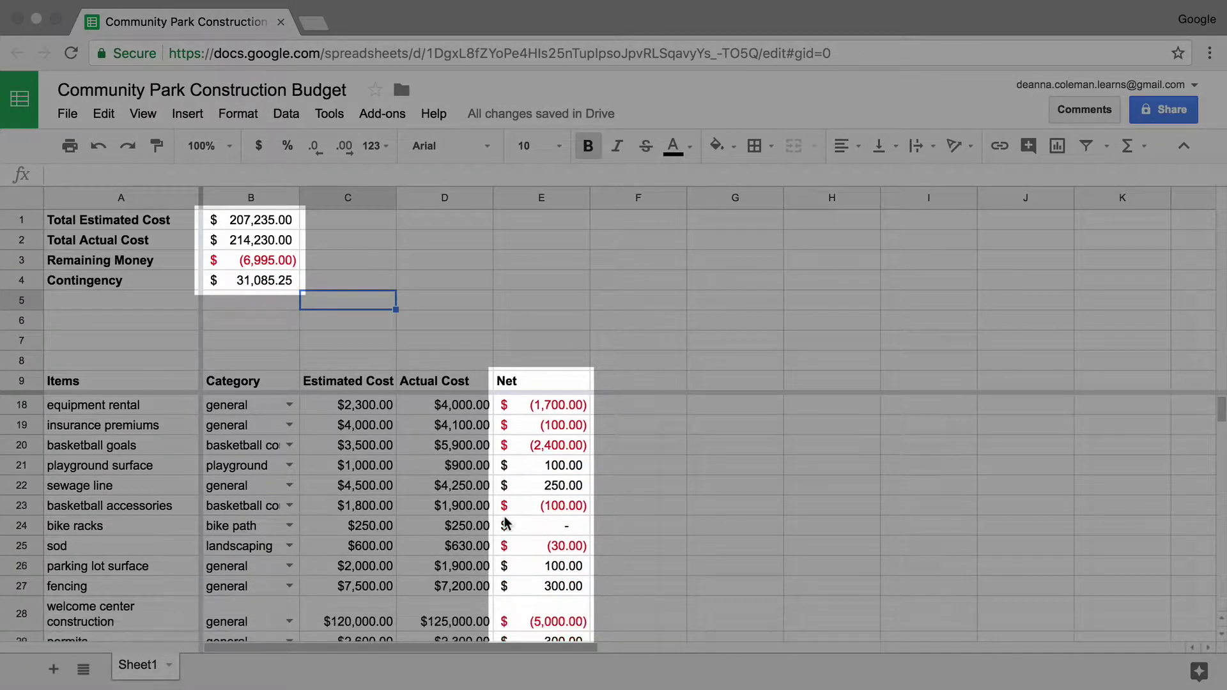
{"action": "scroll", "coordinate": [506, 525], "scroll_direction": "down", "scroll_amount": 4}
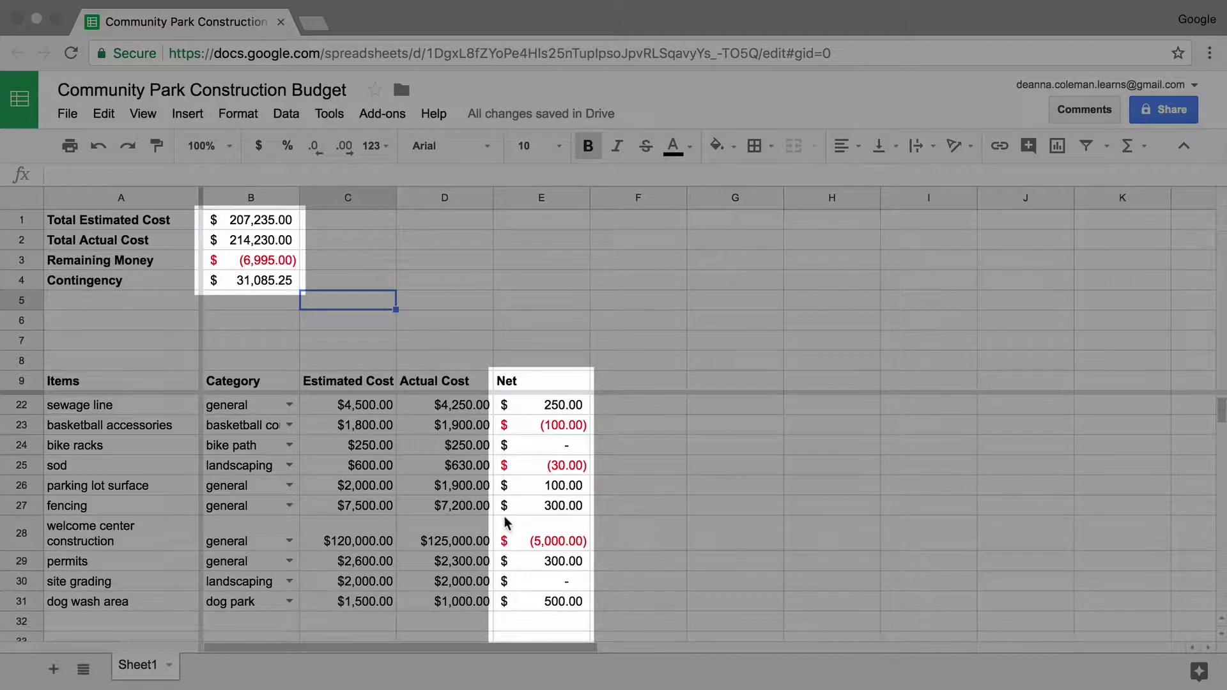
{"action": "scroll", "coordinate": [506, 524], "scroll_direction": "up", "scroll_amount": 7}
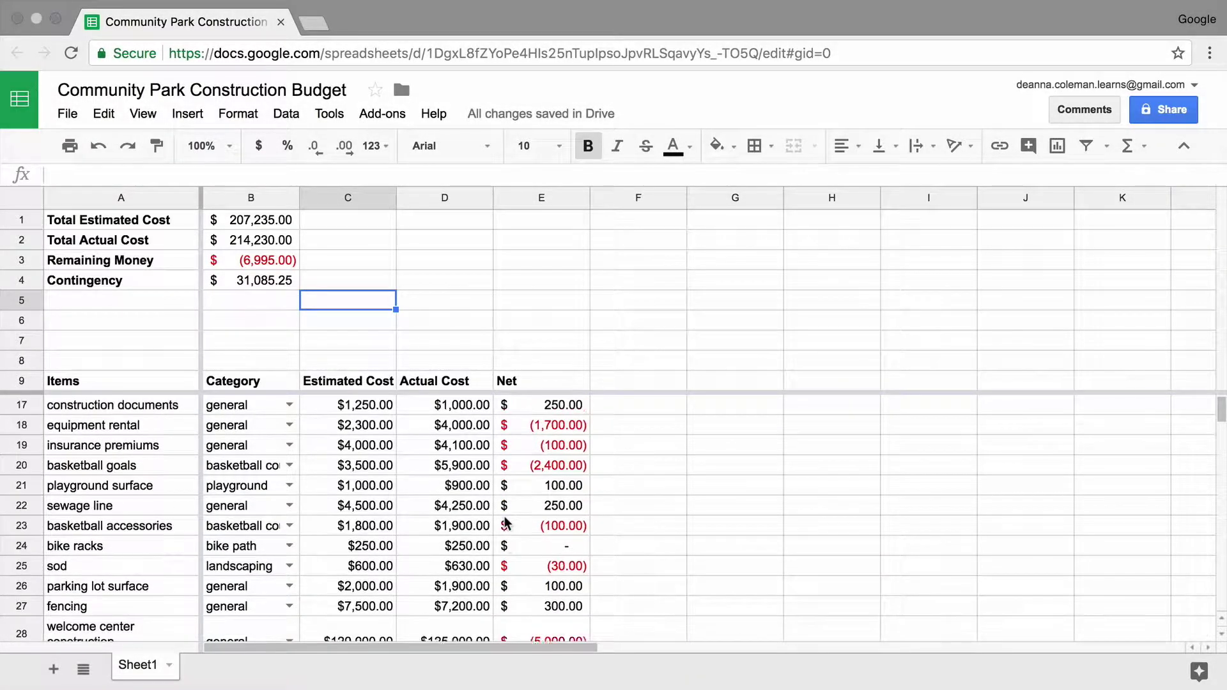
{"action": "scroll", "coordinate": [506, 524], "scroll_direction": "up", "scroll_amount": 4}
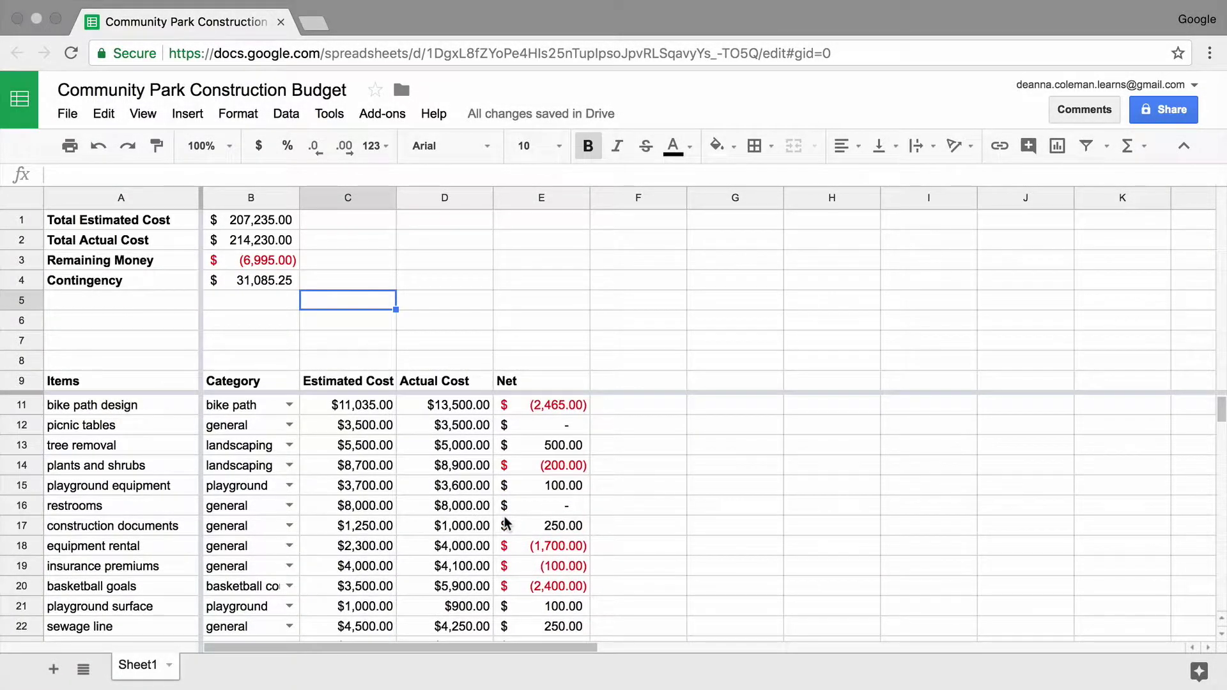
{"action": "scroll", "coordinate": [506, 524], "scroll_direction": "up", "scroll_amount": 1}
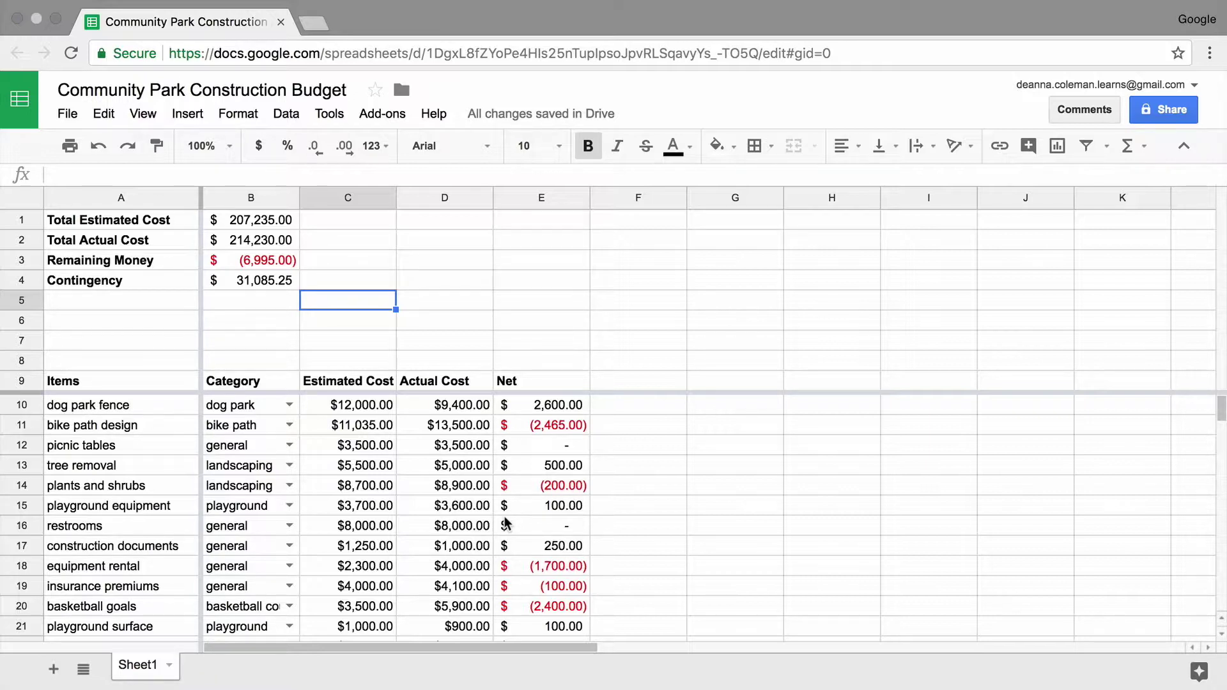
{"action": "left_click", "coordinate": [481, 216]}
Step: Enter a bold 'By Category' heading in D1
{"action": "type", "text": "By Cate"}
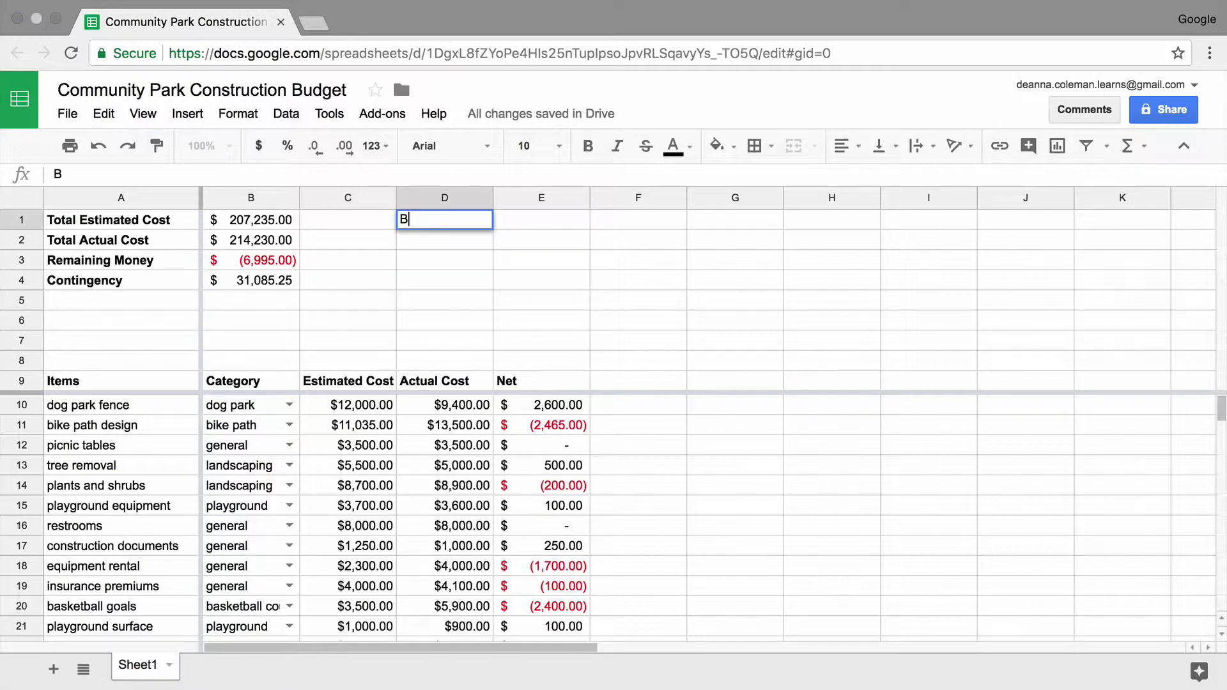
{"action": "type", "text": "gory"}
{"action": "key", "text": "Return"}
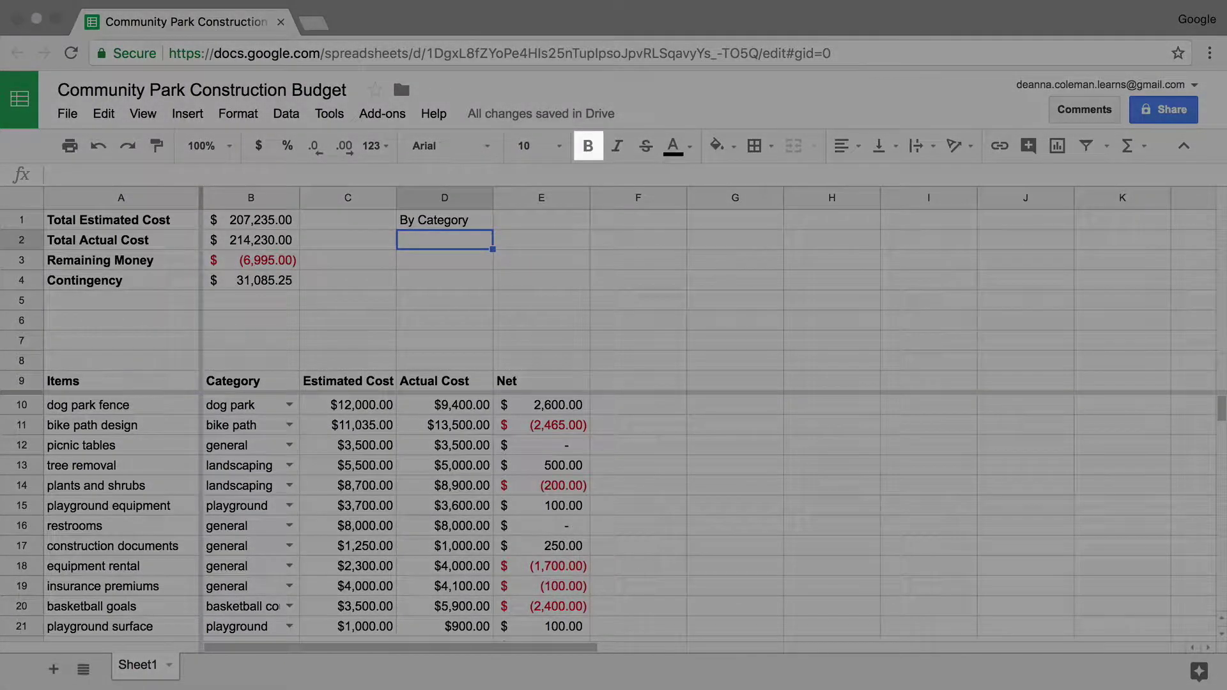
{"action": "left_click", "coordinate": [487, 220]}
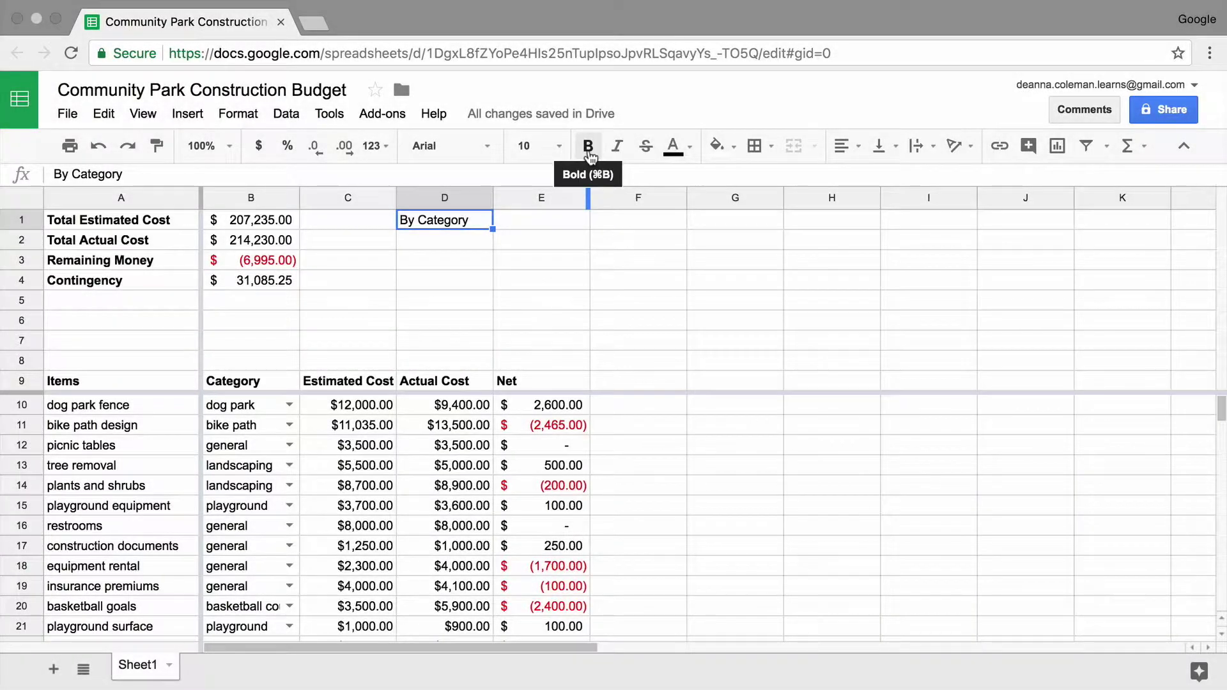
{"action": "left_click", "coordinate": [589, 153]}
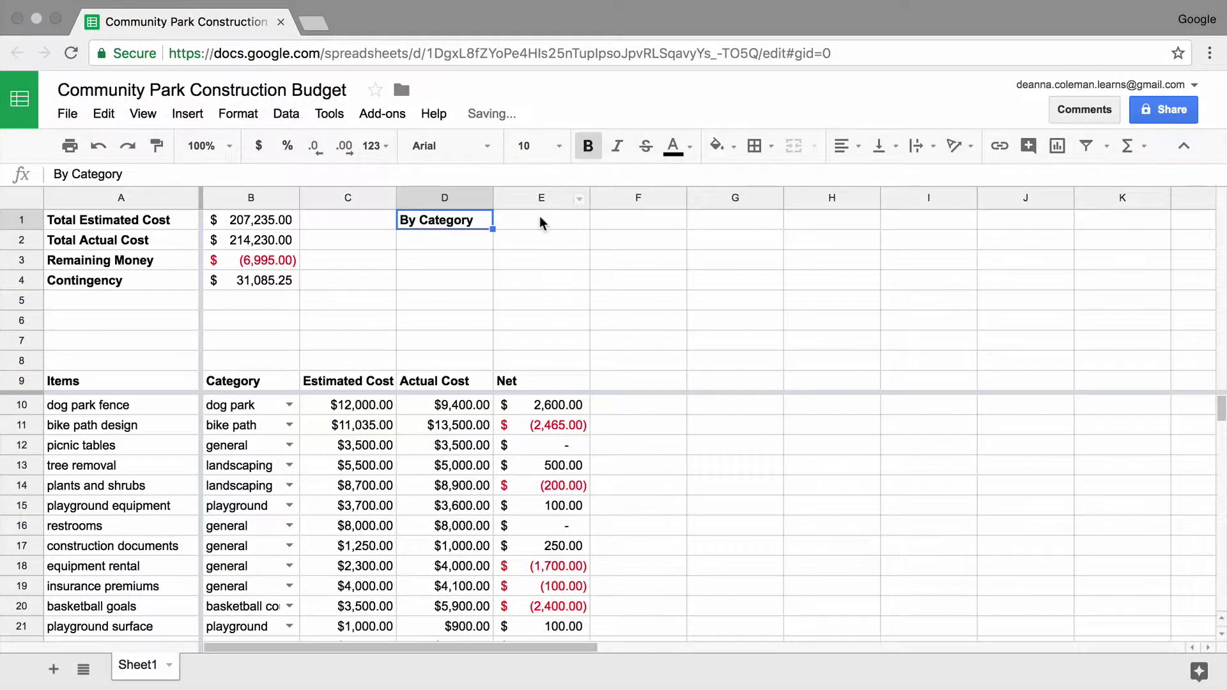
Step: List basketball court, dog park, bike path, playground, landscaping and general in D2:D7
{"action": "left_click", "coordinate": [451, 244]}
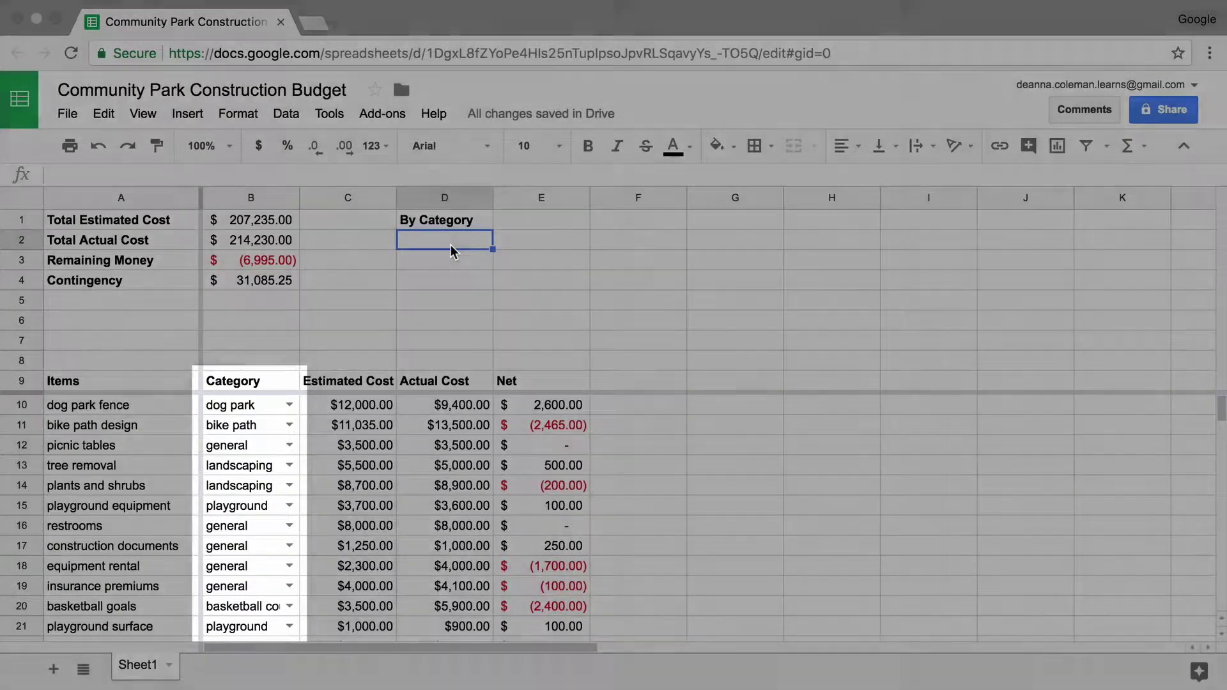
{"action": "type", "text": "basketball court"}
{"action": "key", "text": "Return"}
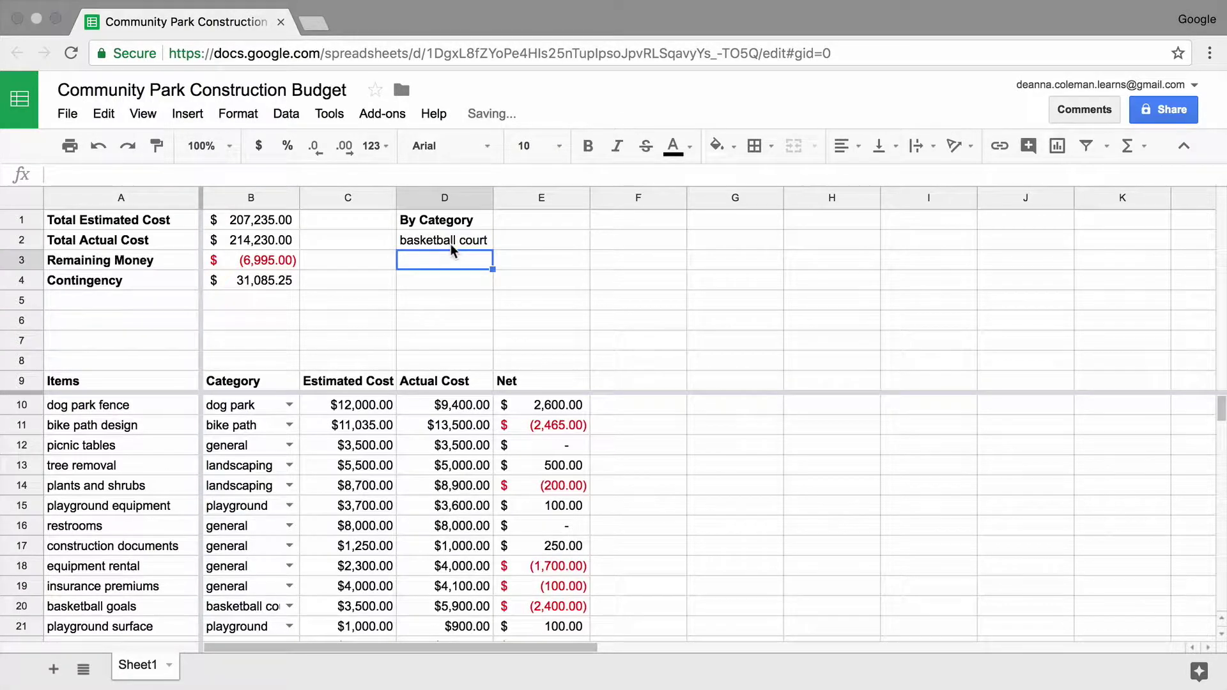
{"action": "type", "text": "dog park"}
{"action": "key", "text": "Return"}
{"action": "type", "text": "bike path"}
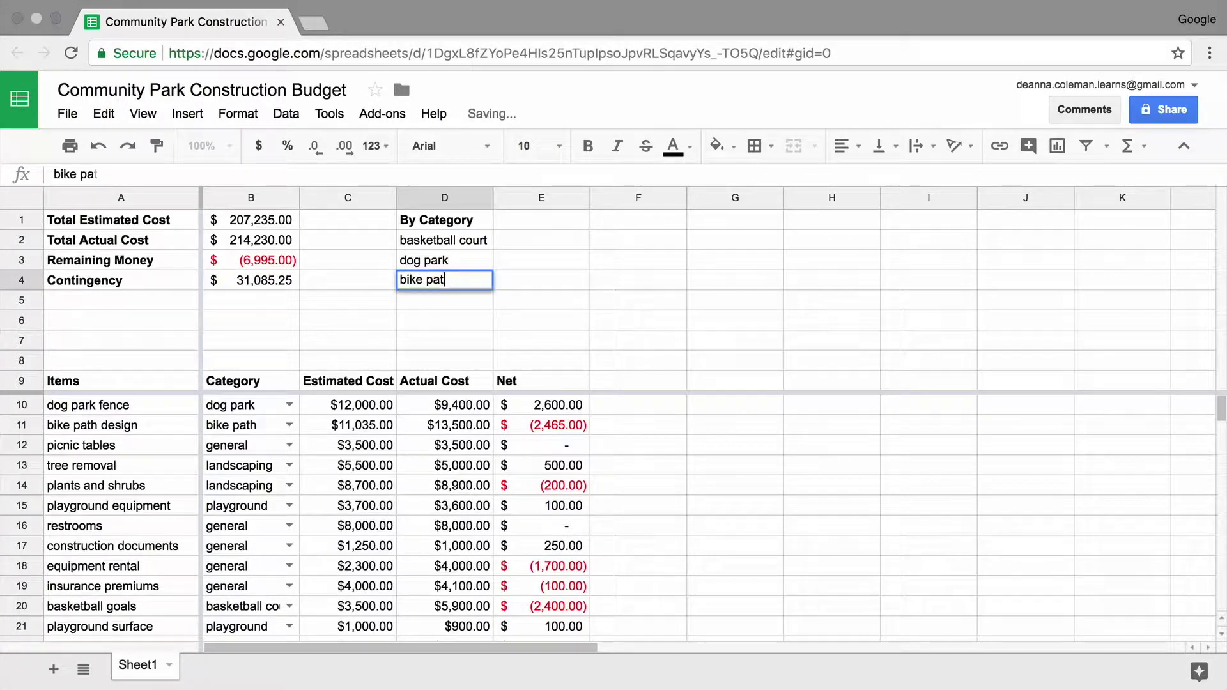
{"action": "key", "text": "Return"}
{"action": "type", "text": "playground"}
{"action": "key", "text": "Return"}
{"action": "type", "text": "p"}
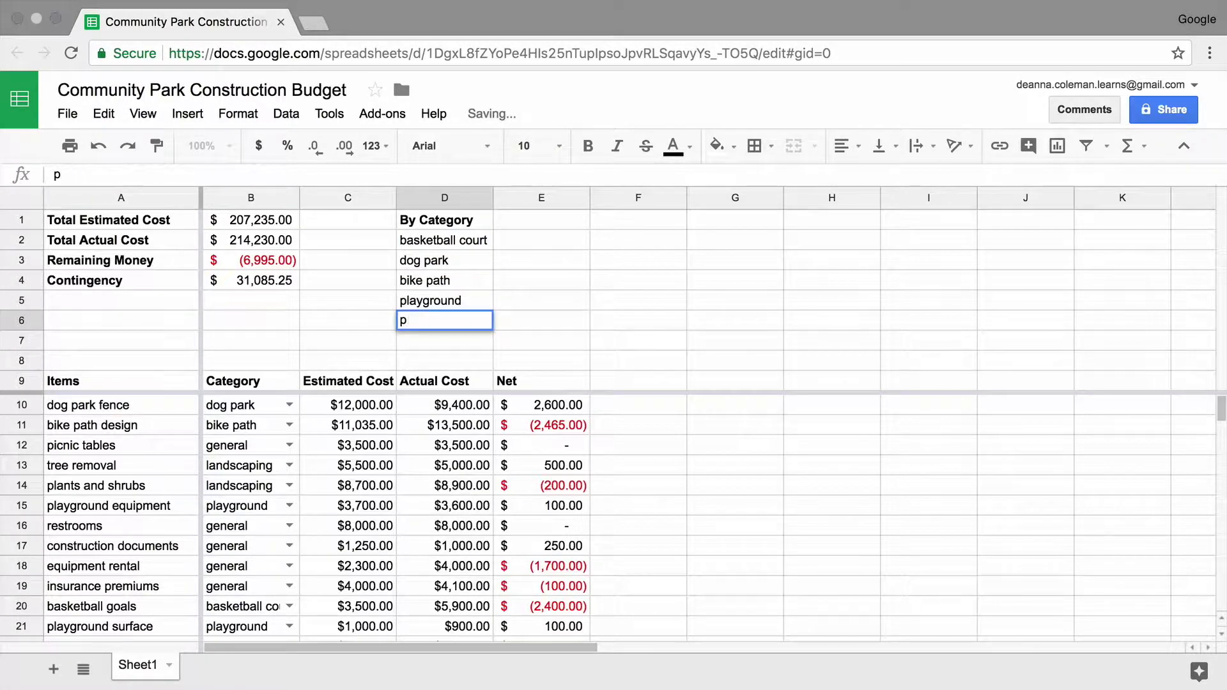
{"action": "key", "text": "BackSpace"}
{"action": "type", "text": "landscaping"}
{"action": "key", "text": "Return"}
{"action": "type", "text": "general"}
{"action": "key", "text": "Return"}
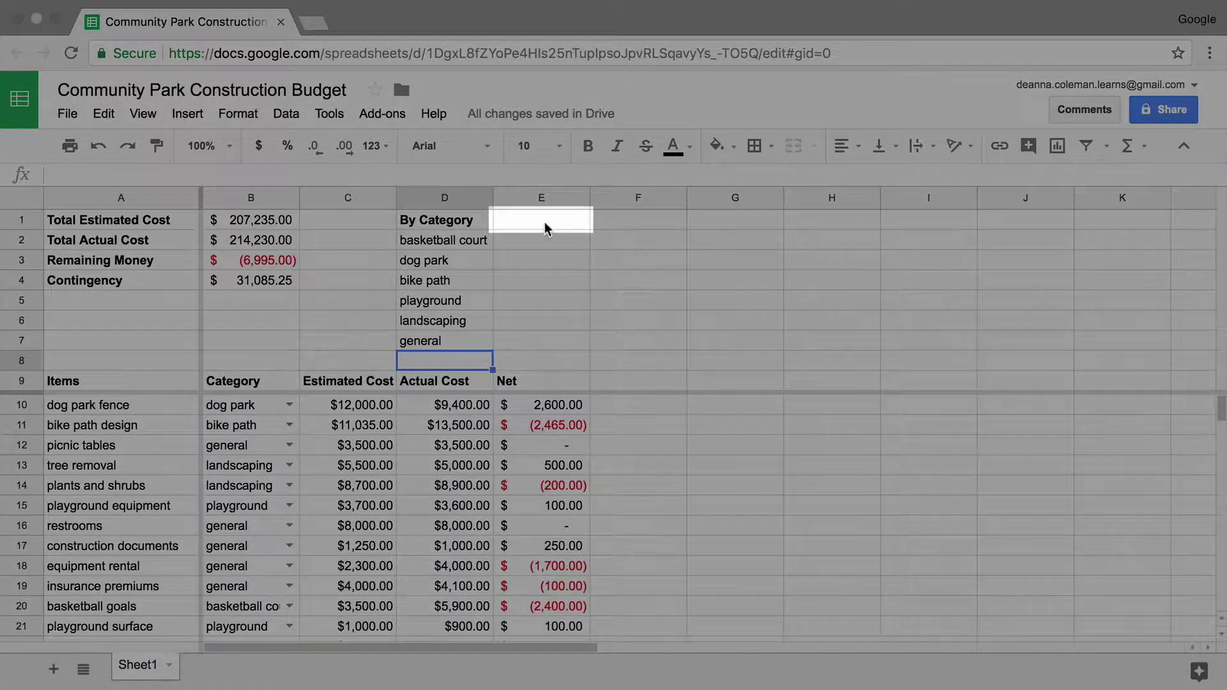
{"action": "left_click", "coordinate": [543, 225]}
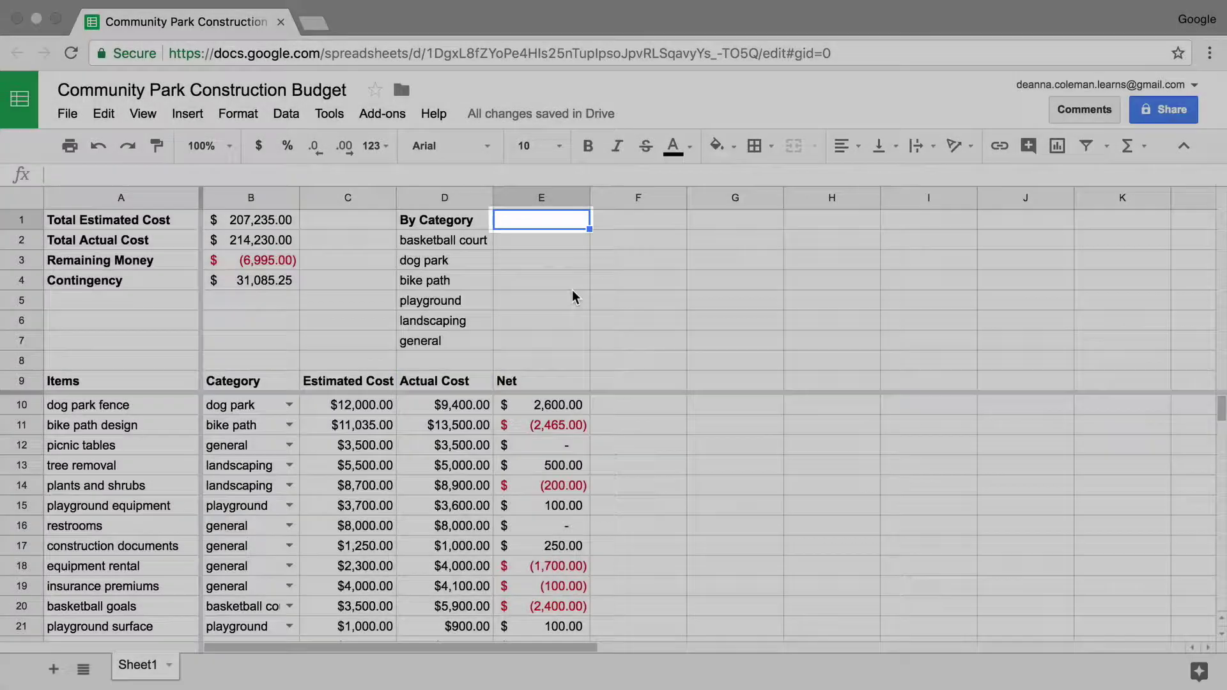
Step: Enter a bold 'Actual Cost Per Category' heading in E1
{"action": "type", "text": "Actual"}
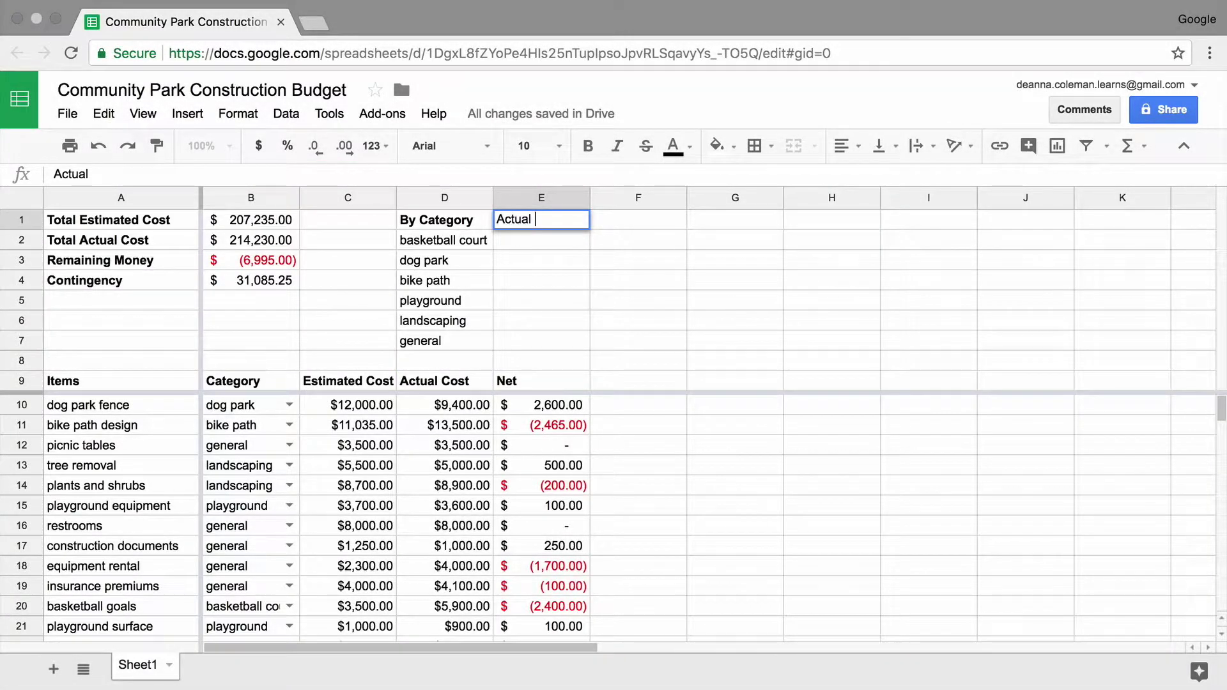
{"action": "type", "text": " Cost Per Cat"}
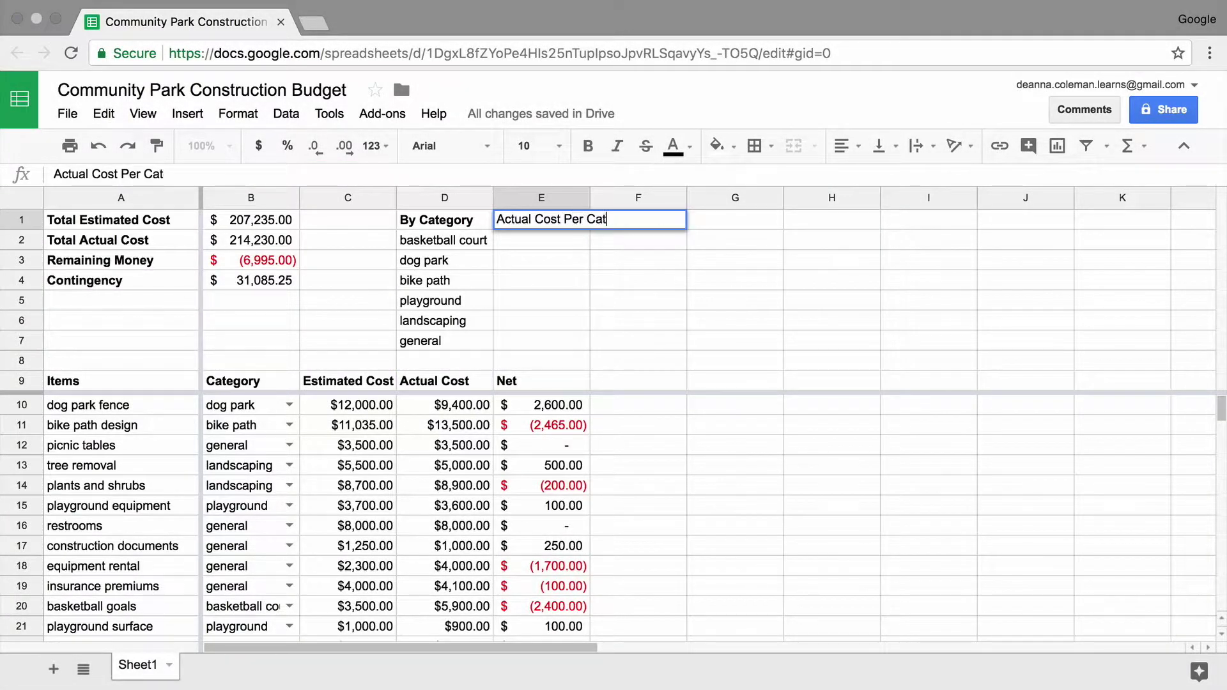
{"action": "type", "text": "egory"}
{"action": "key", "text": "Return"}
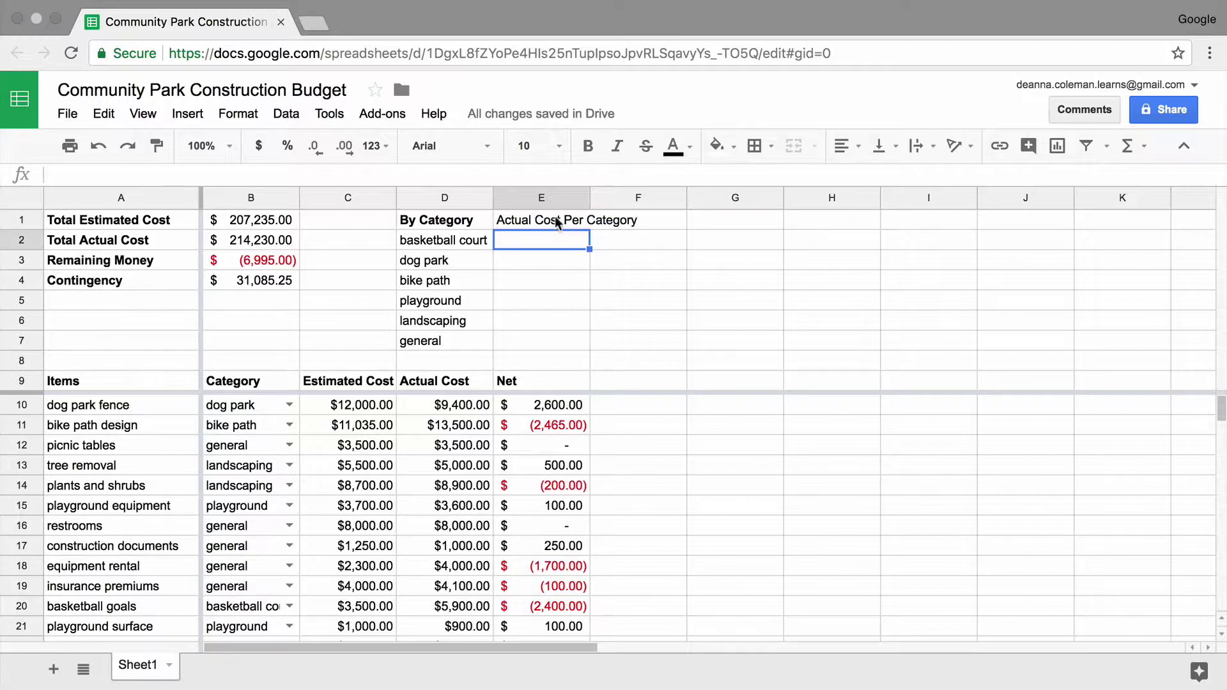
{"action": "left_click", "coordinate": [555, 221]}
{"action": "left_click", "coordinate": [588, 146]}
Step: Format E2:E7 as Currency via Format > Number
{"action": "left_click", "coordinate": [557, 241]}
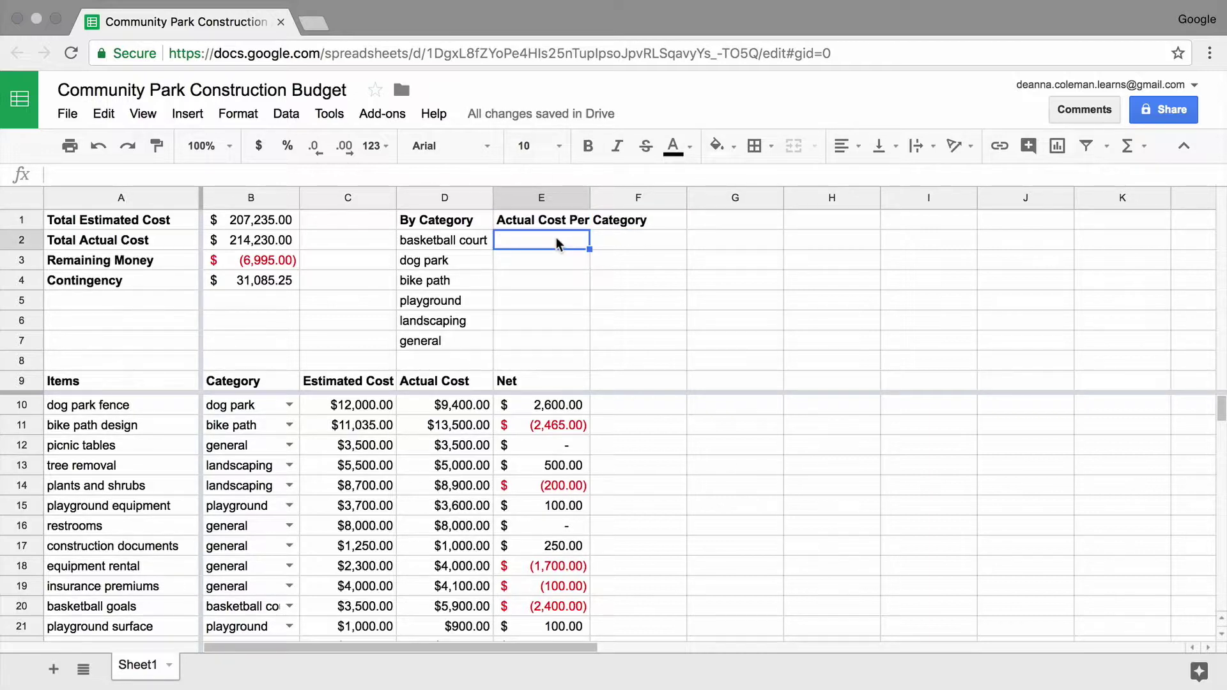
{"action": "left_click_drag", "start_coordinate": [557, 240], "coordinate": [540, 339]}
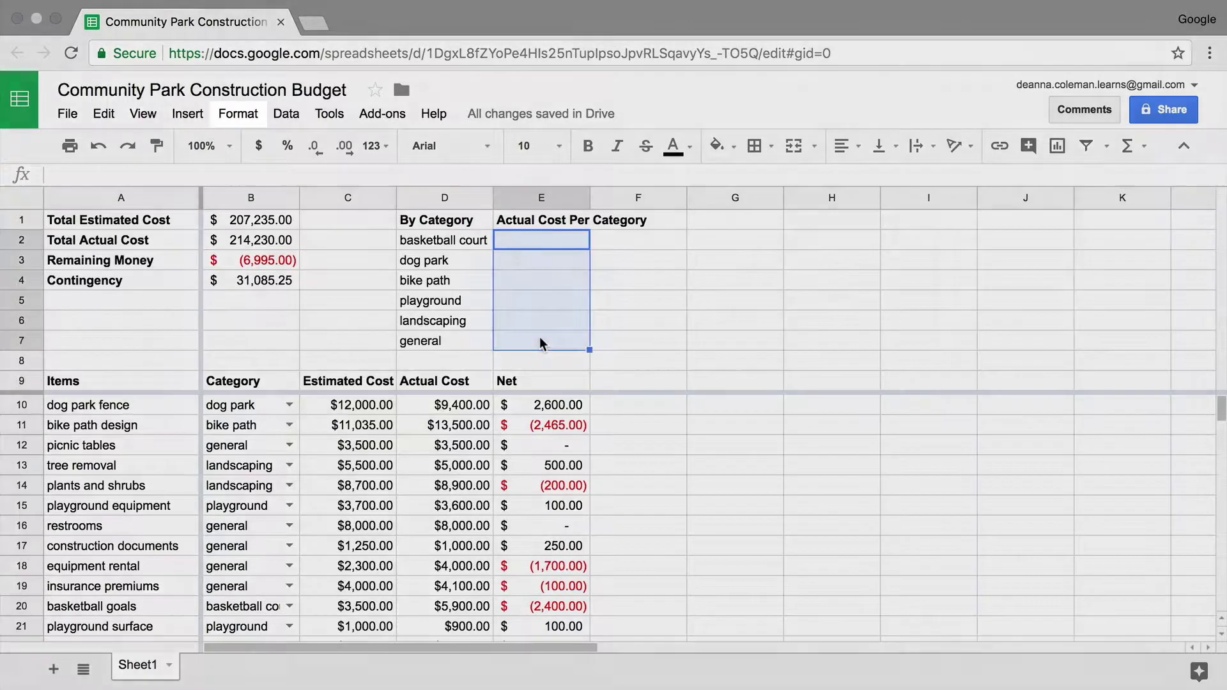
{"action": "left_click", "coordinate": [259, 120]}
{"action": "mouse_move", "coordinate": [342, 157]}
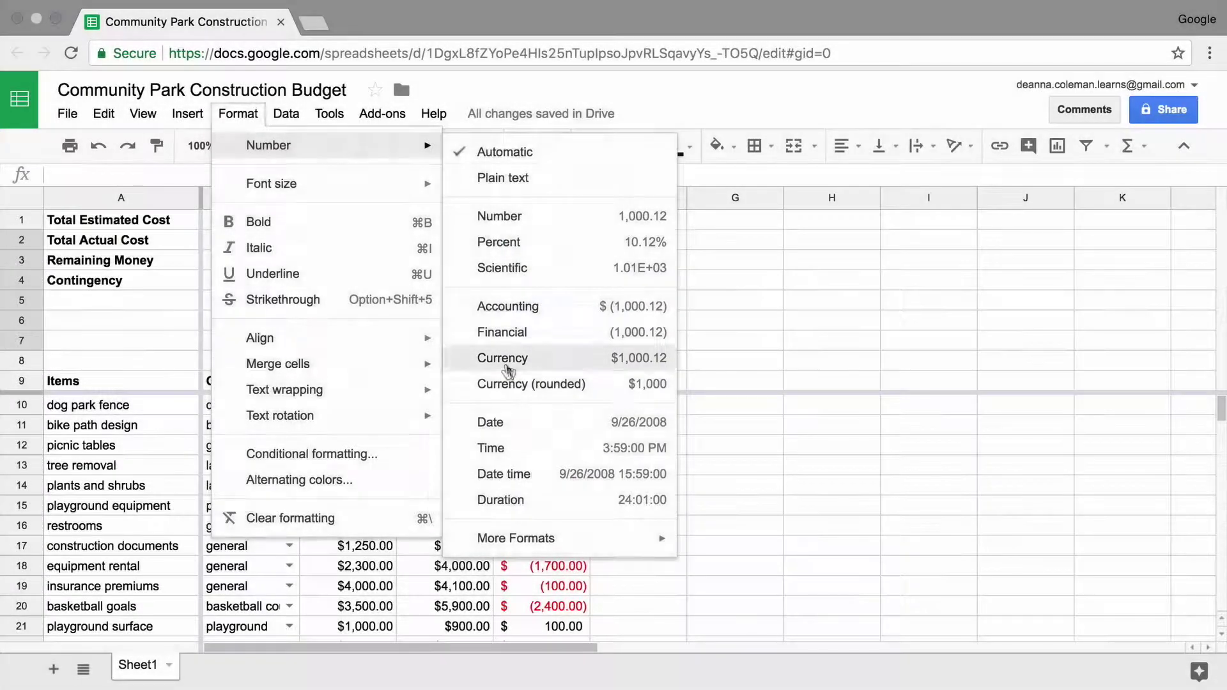
{"action": "left_click", "coordinate": [508, 371]}
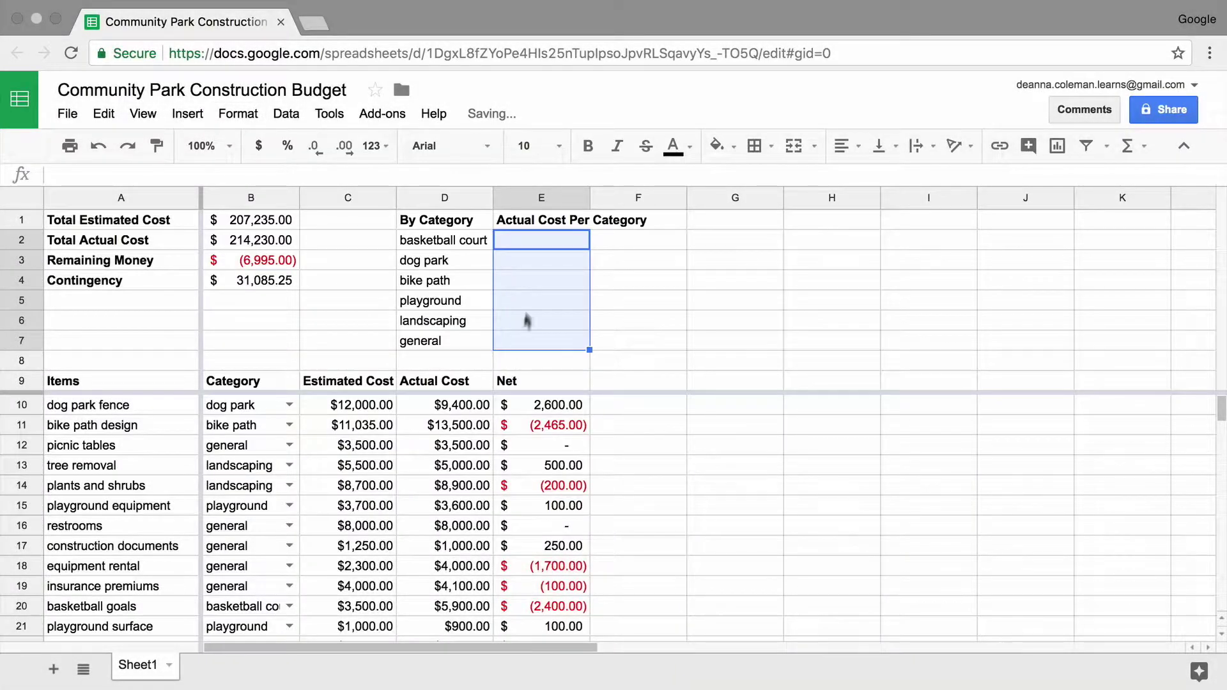
{"action": "left_click", "coordinate": [532, 243]}
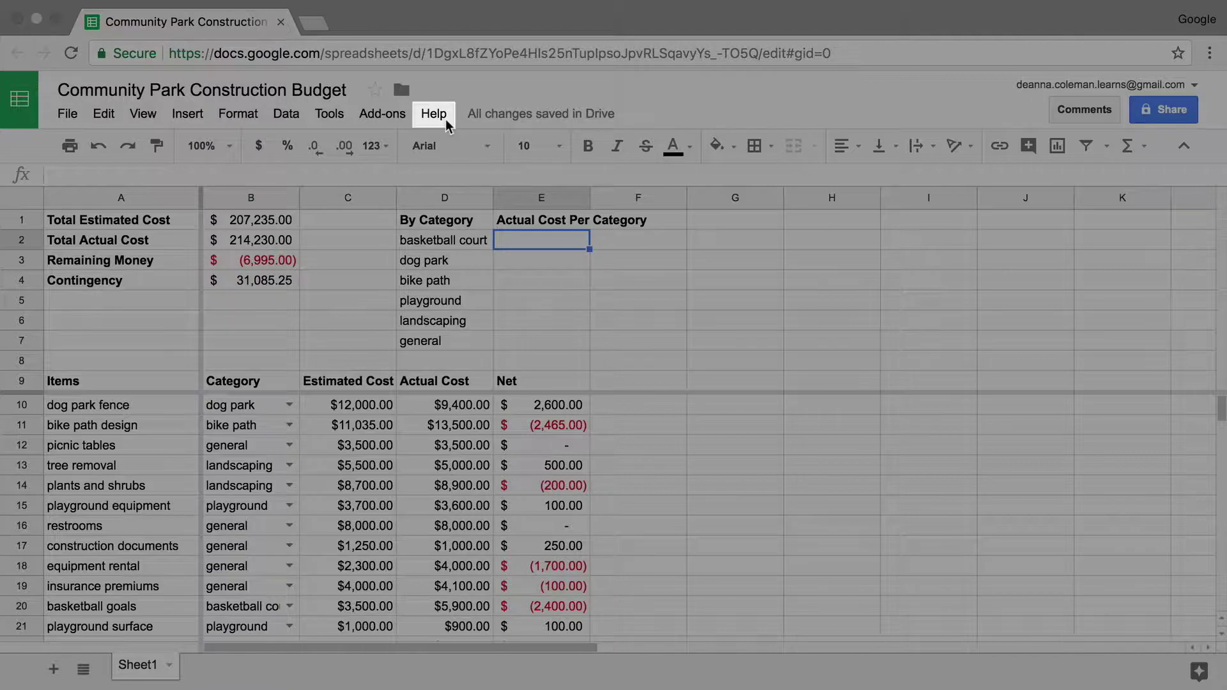
{"action": "left_click", "coordinate": [434, 115]}
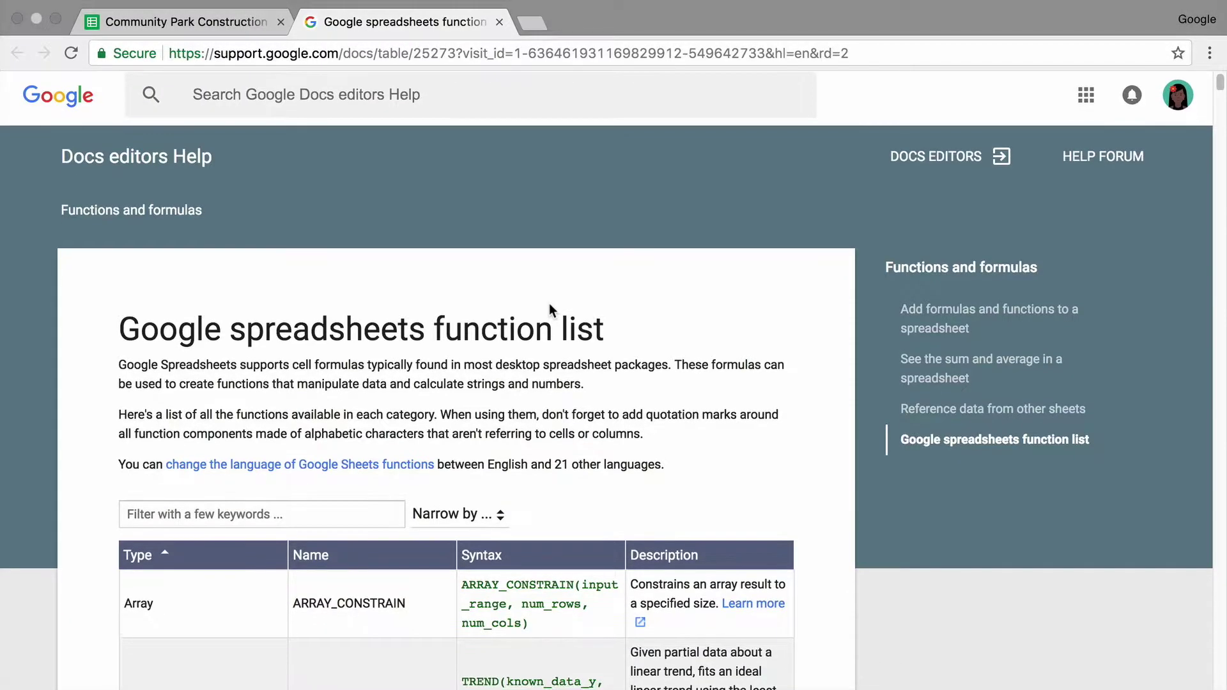
{"action": "scroll", "coordinate": [551, 311], "scroll_direction": "down", "scroll_amount": 4}
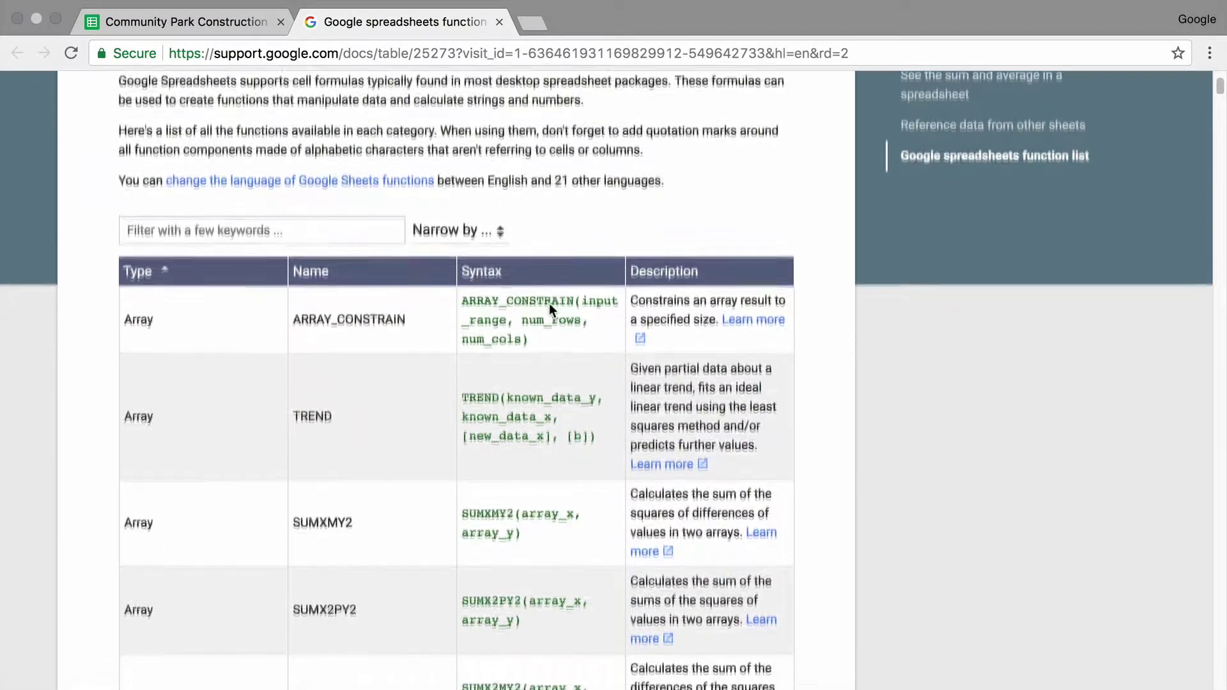
{"action": "scroll", "coordinate": [549, 310], "scroll_direction": "down", "scroll_amount": 5}
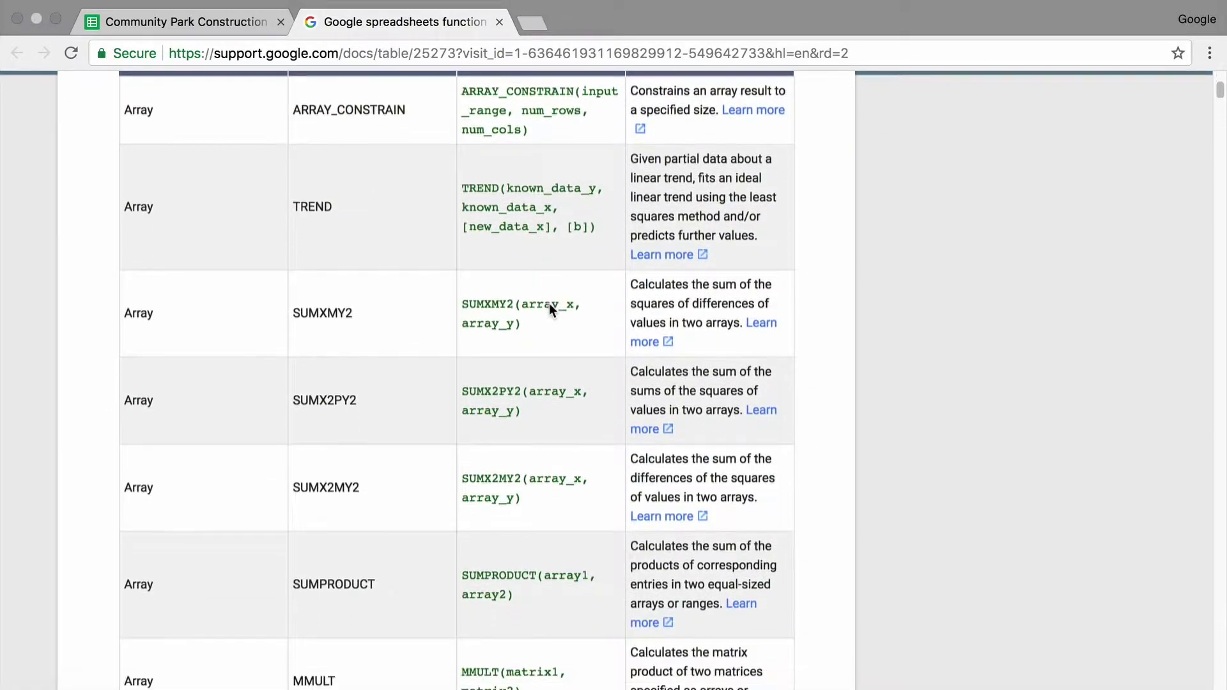
{"action": "scroll", "coordinate": [550, 310], "scroll_direction": "down", "scroll_amount": 5}
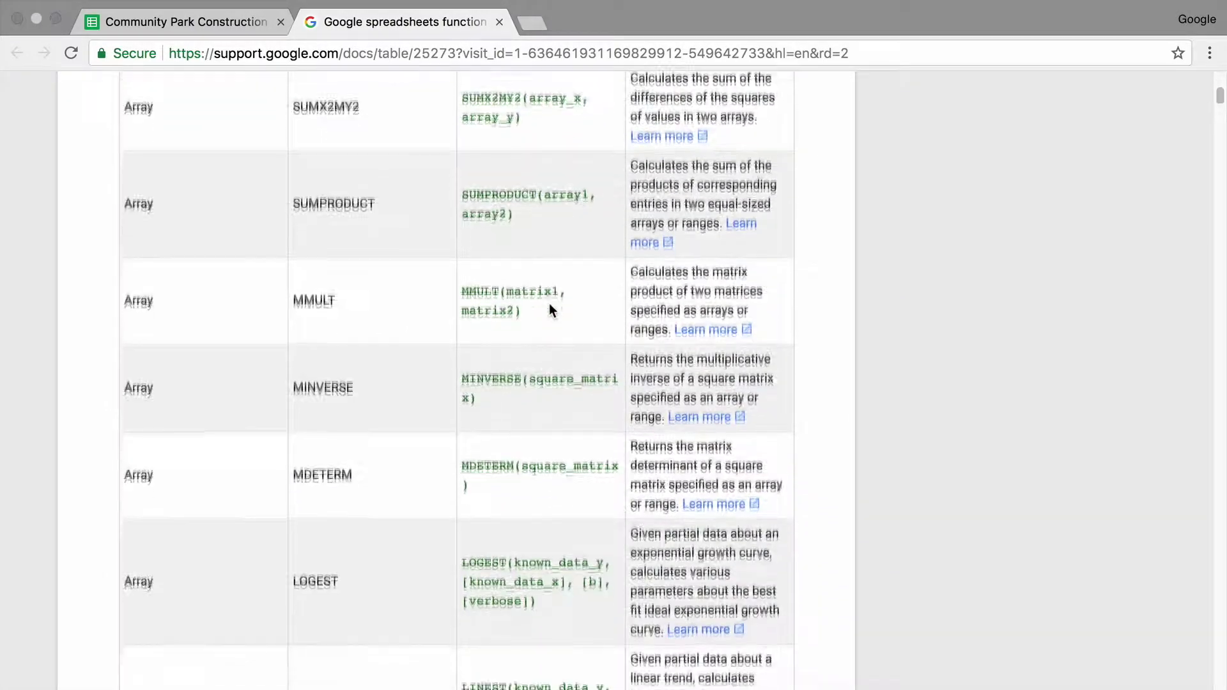
{"action": "scroll", "coordinate": [550, 303], "scroll_direction": "down", "scroll_amount": 9}
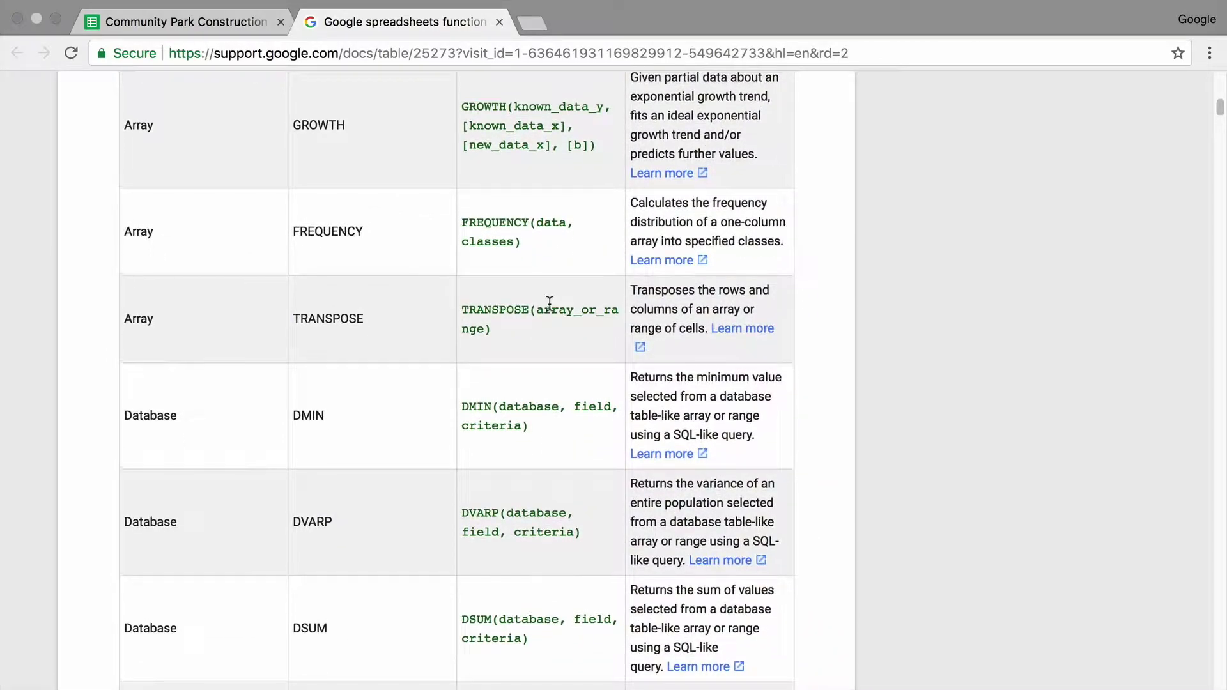
{"action": "scroll", "coordinate": [550, 303], "scroll_direction": "up", "scroll_amount": 20}
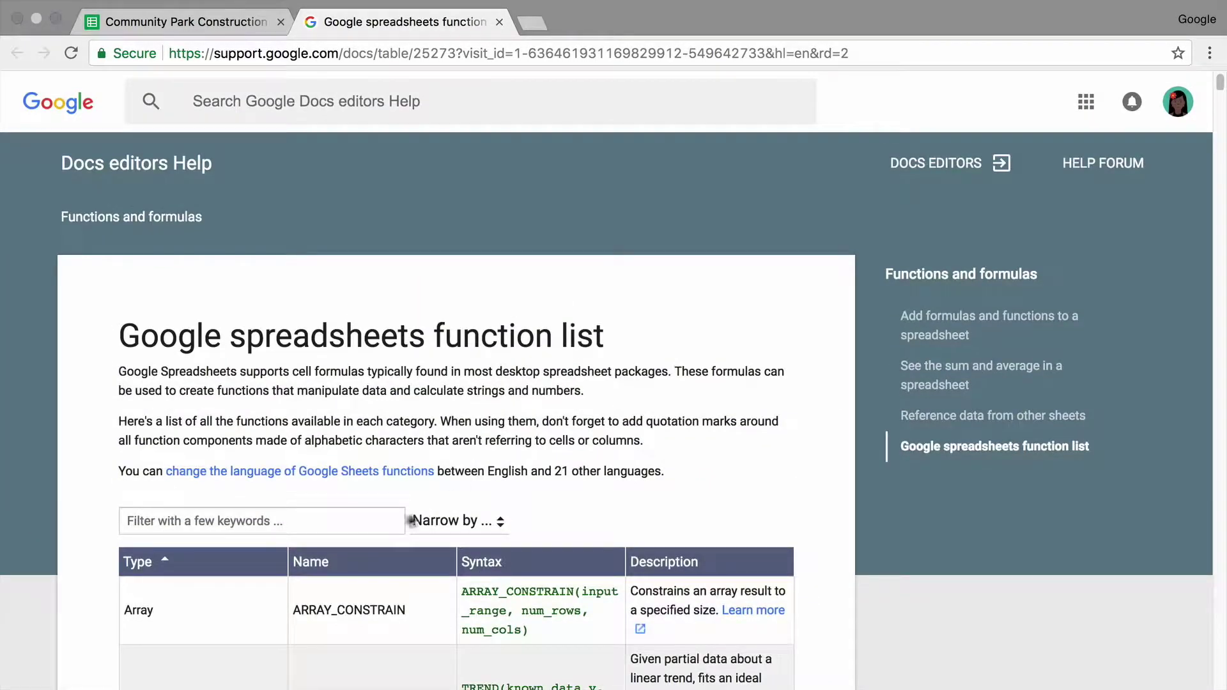
{"action": "left_click", "coordinate": [361, 515]}
{"action": "type", "text": "SU"}
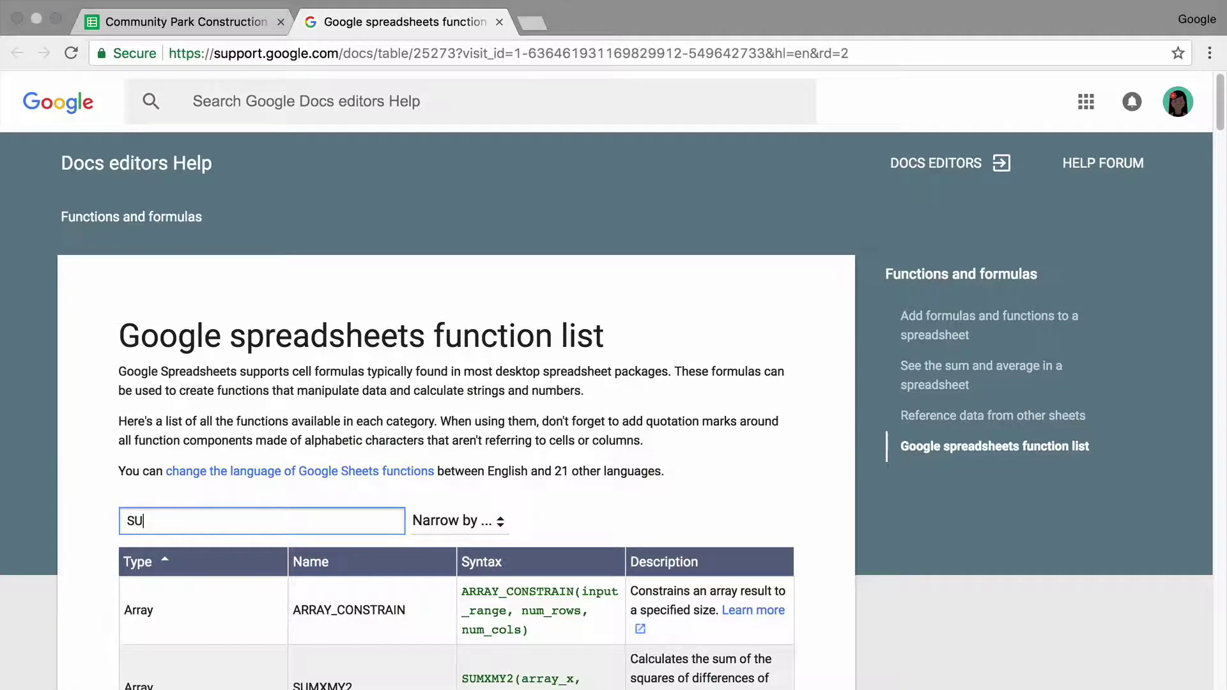
{"action": "type", "text": "MIF"}
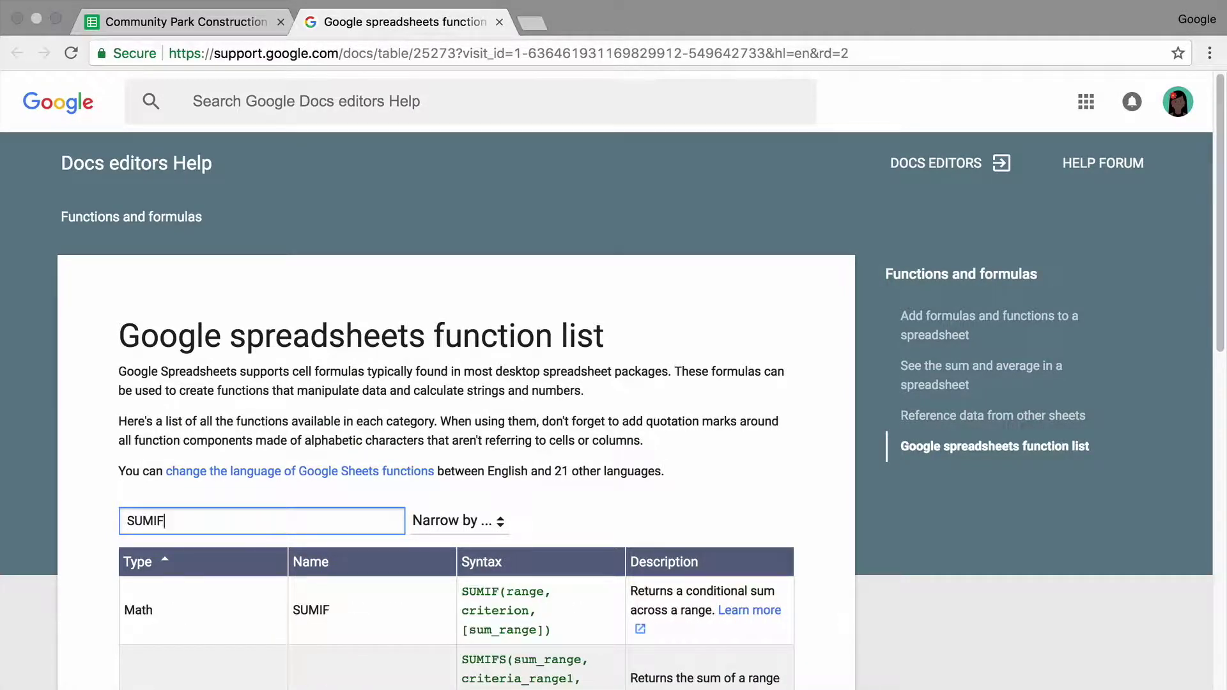
{"action": "scroll", "coordinate": [613, 377], "scroll_direction": "down", "scroll_amount": 3}
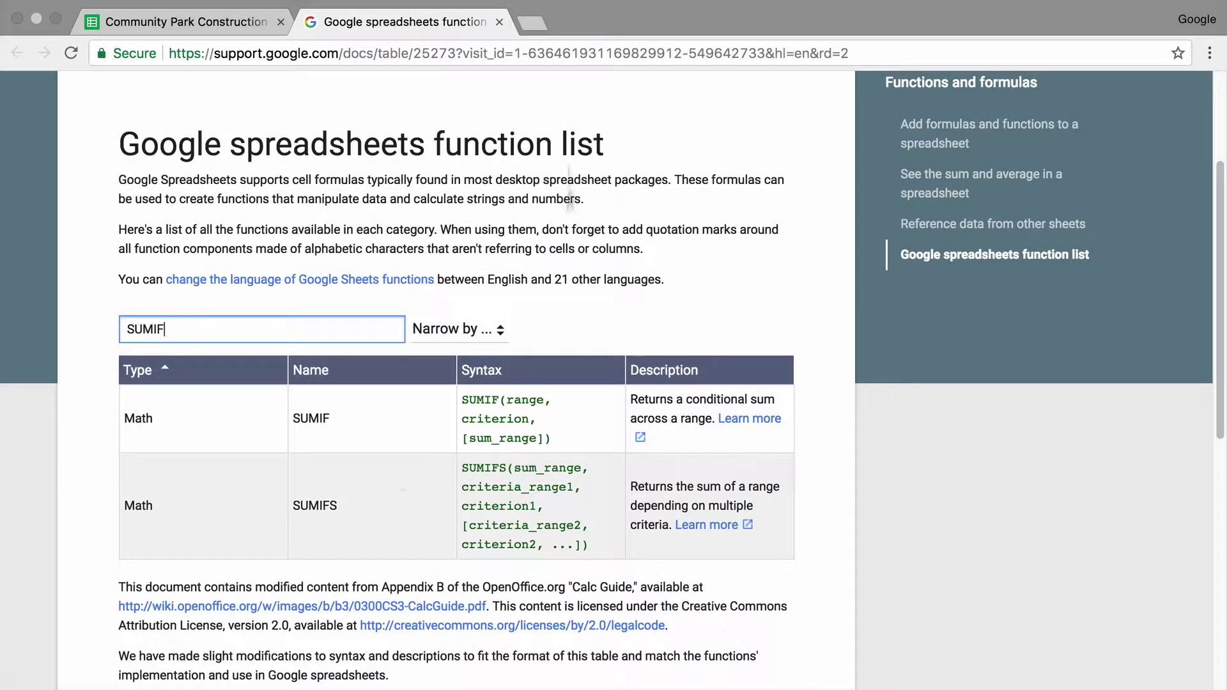
{"action": "left_click", "coordinate": [499, 24]}
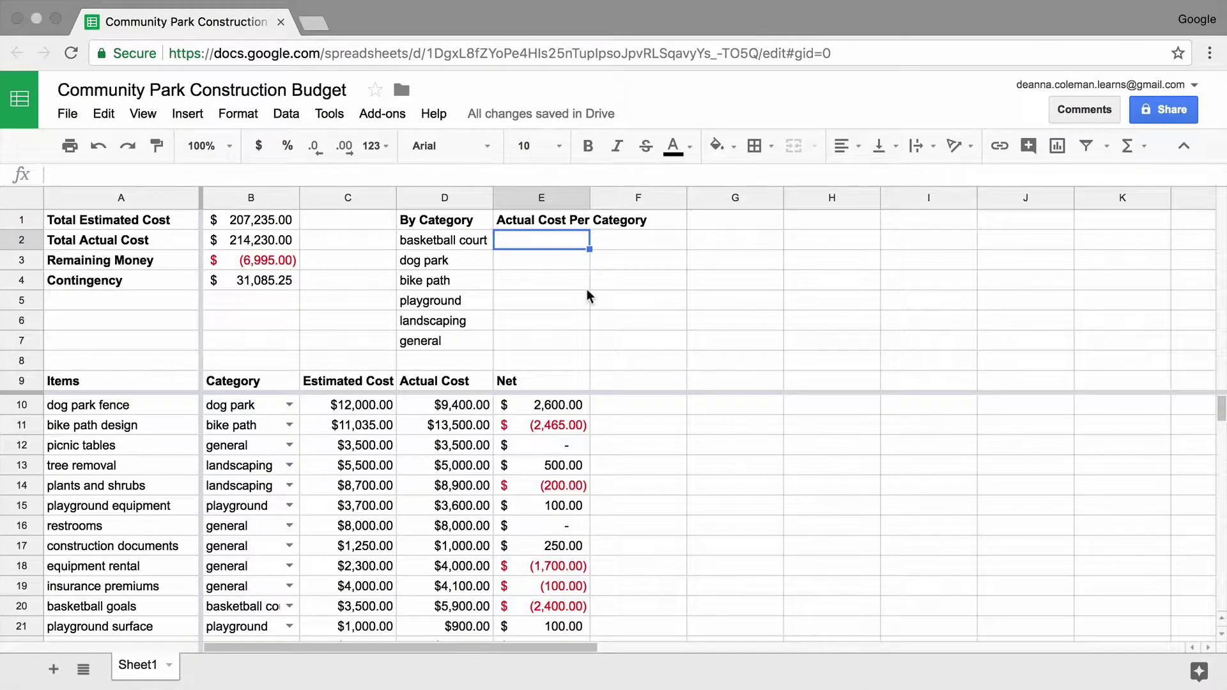
Step: Enter =SUMIF(B10:B,D2,D10:D) in E2, totalling $7,800.00 for basketball court
{"action": "type", "text": "=SUMIF"}
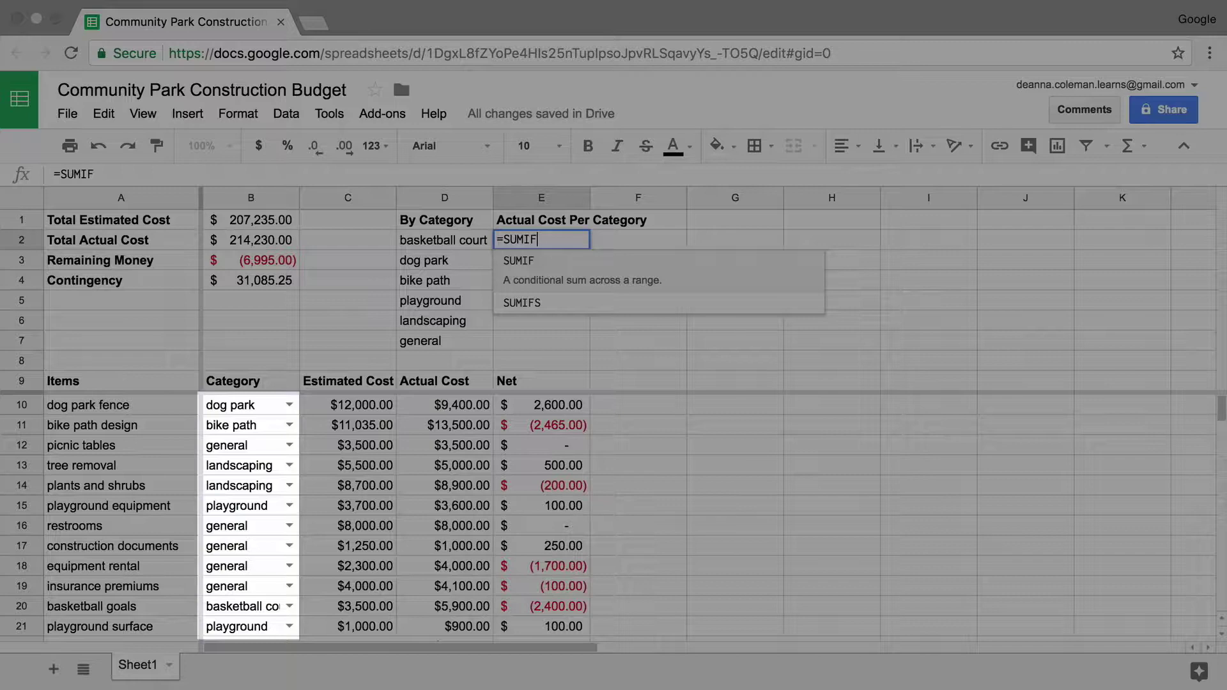
{"action": "type", "text": "(B"}
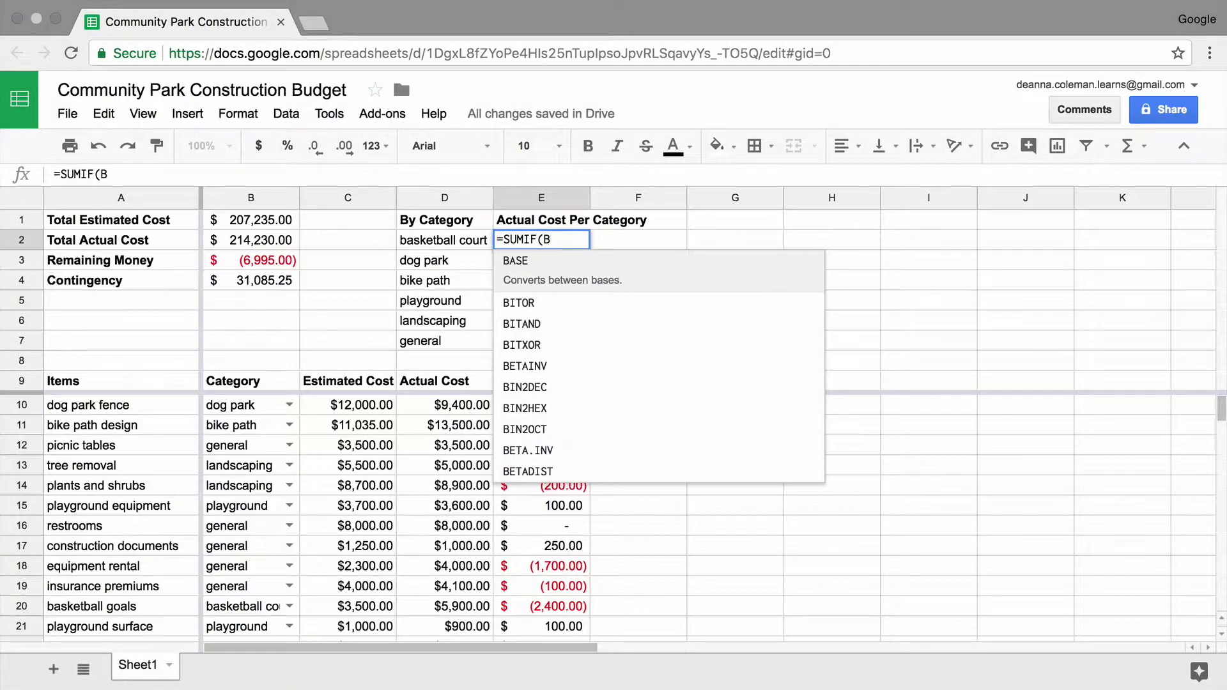
{"action": "type", "text": "10:B"}
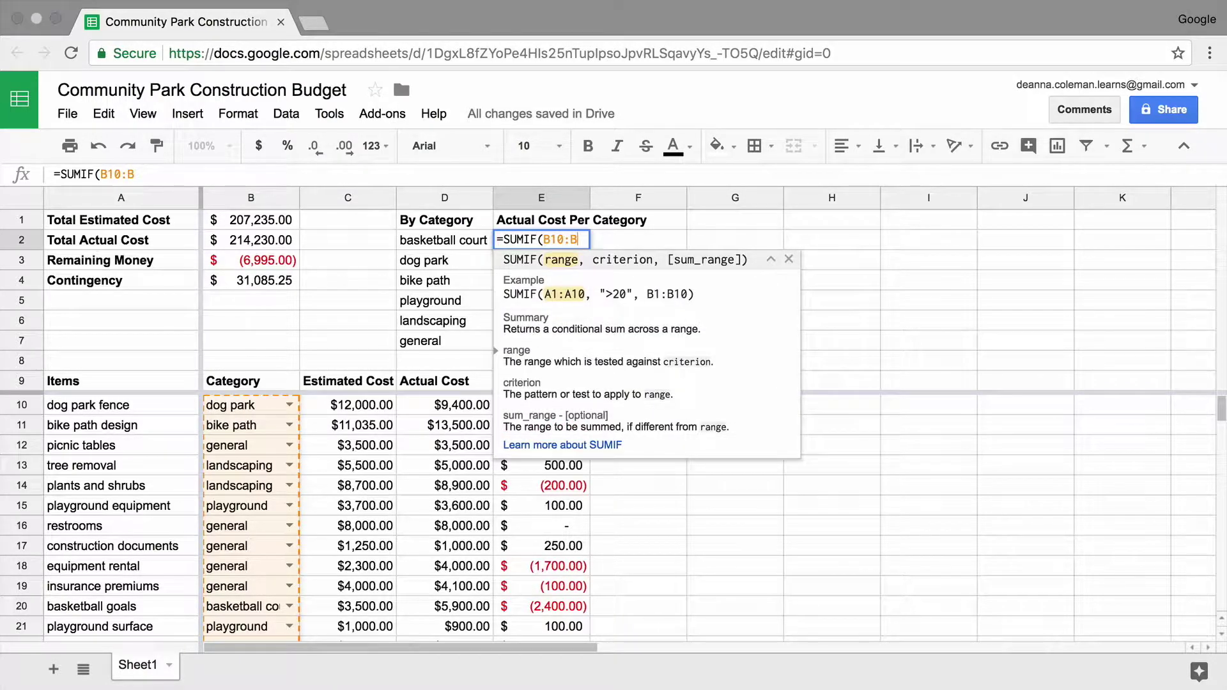
{"action": "type", "text": ","}
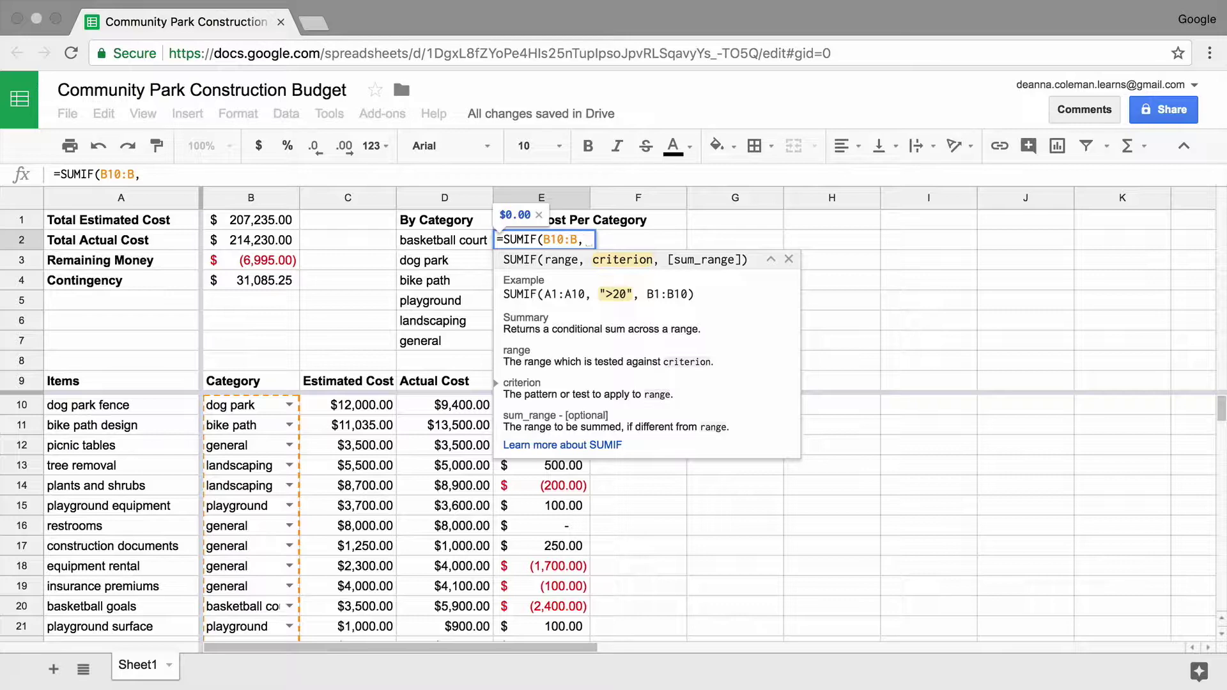
{"action": "left_click", "coordinate": [468, 250]}
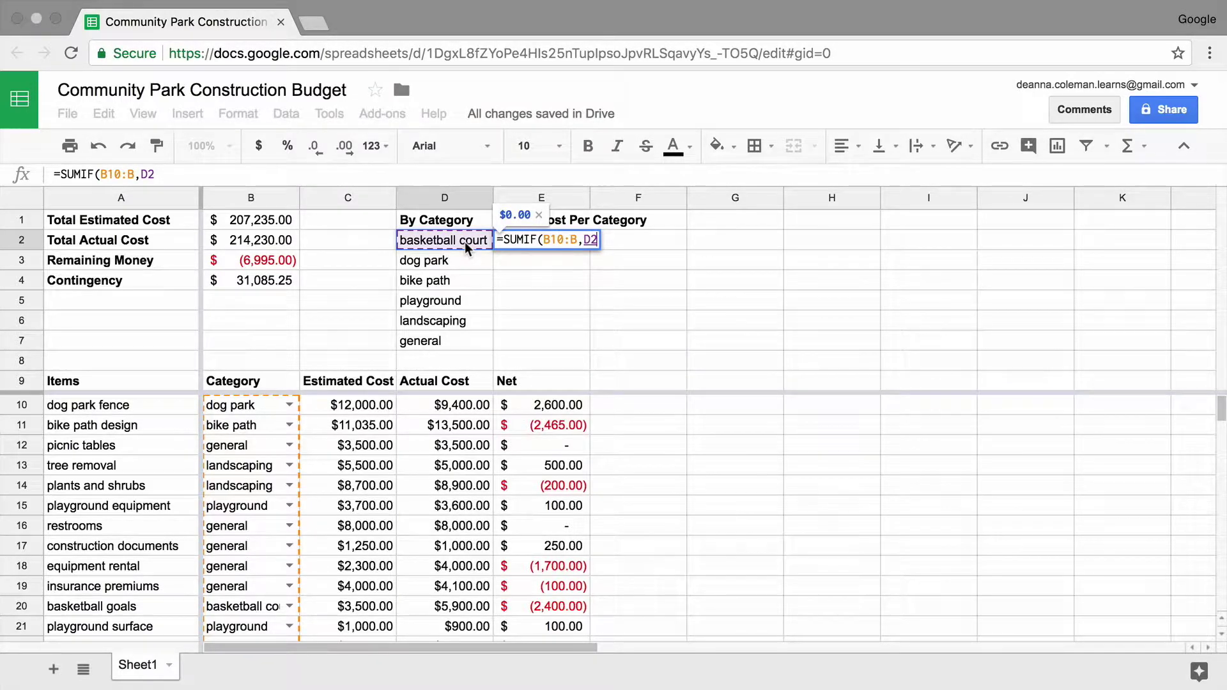
{"action": "type", "text": ","}
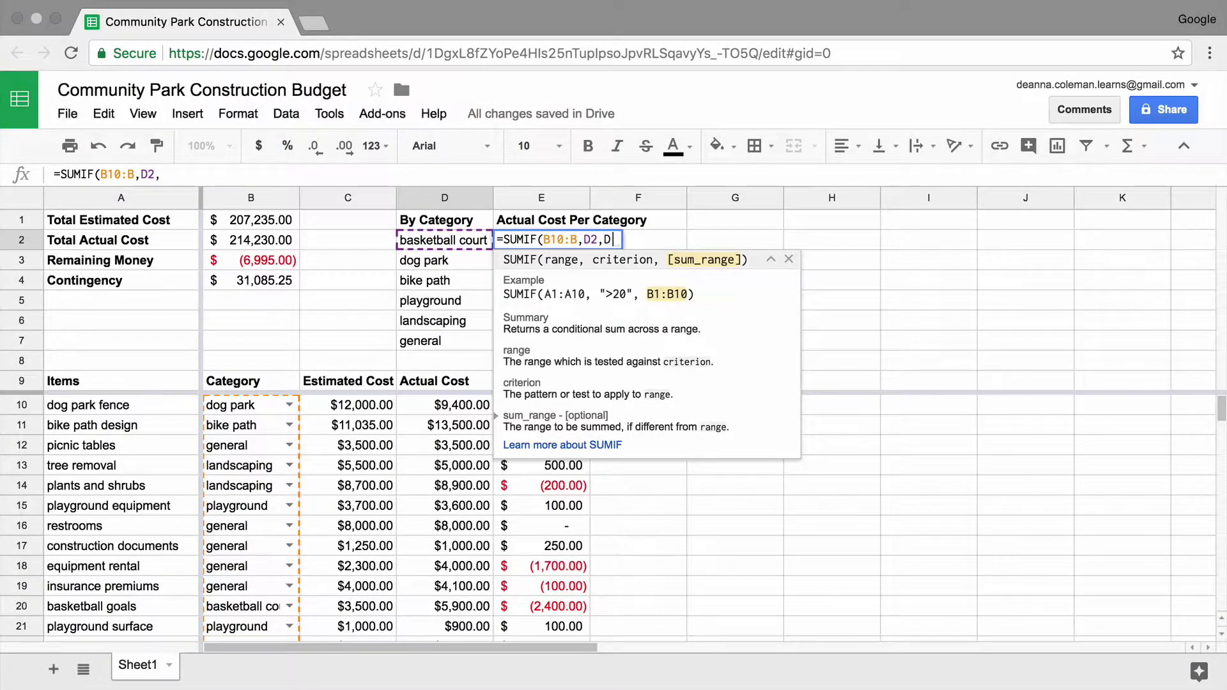
{"action": "type", "text": "D10"}
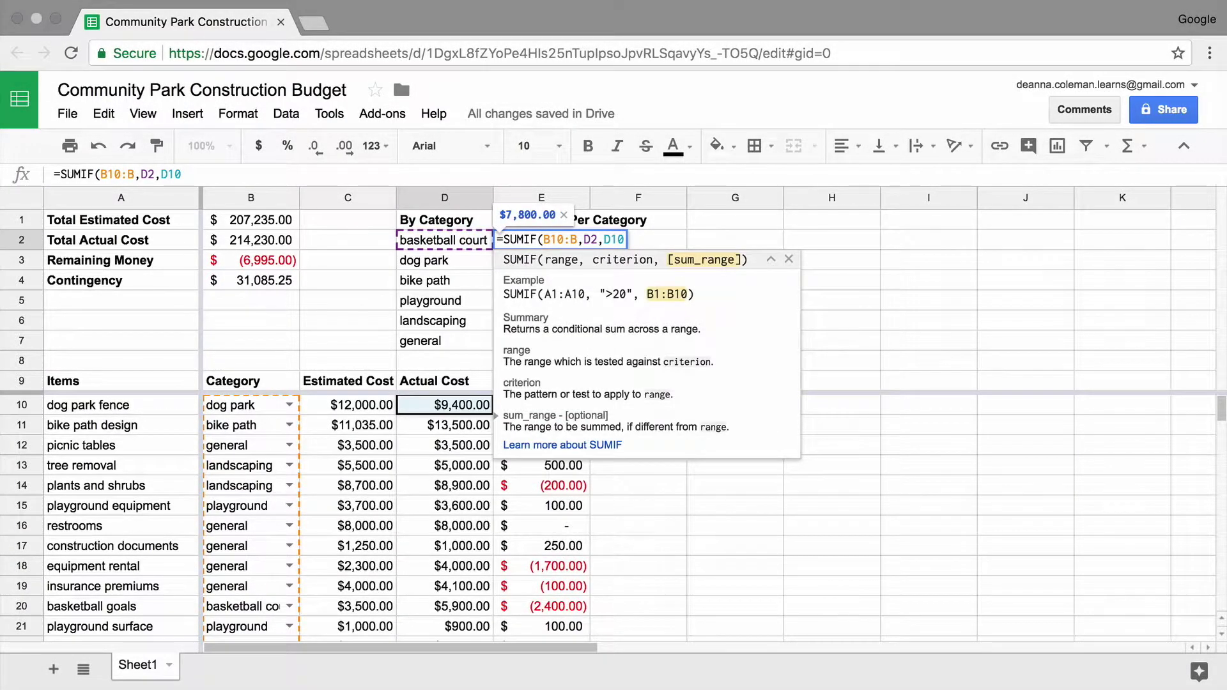
{"action": "type", "text": ":D)"}
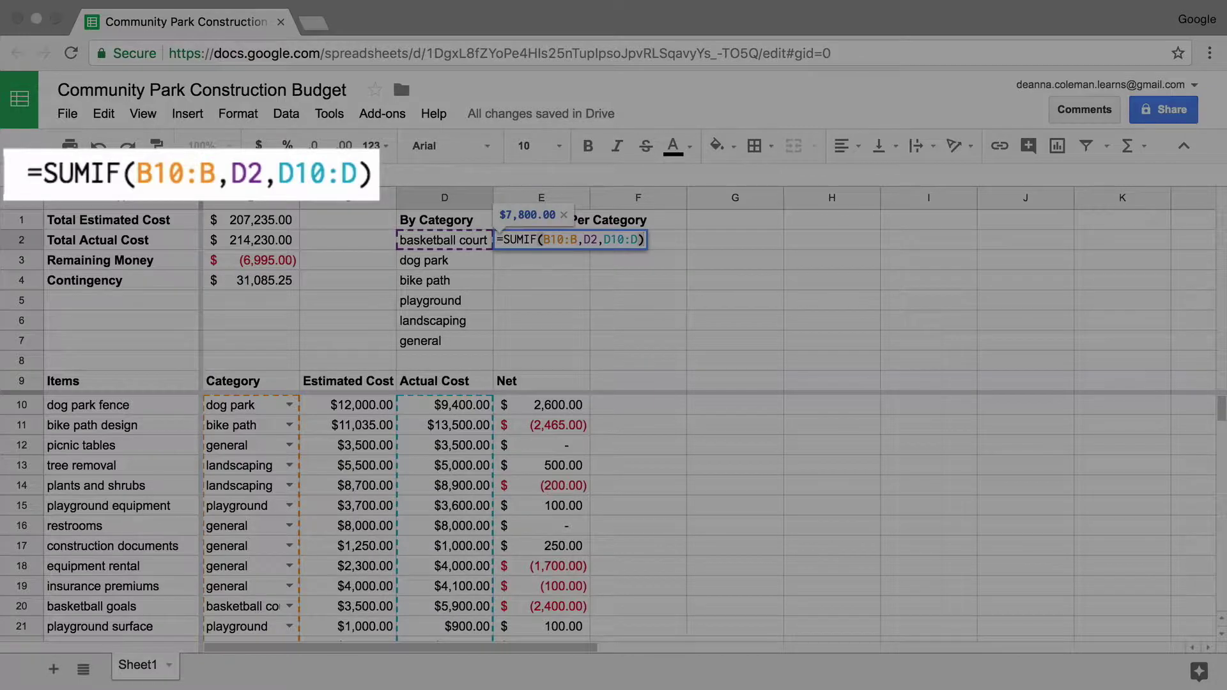
{"action": "key", "text": "Return"}
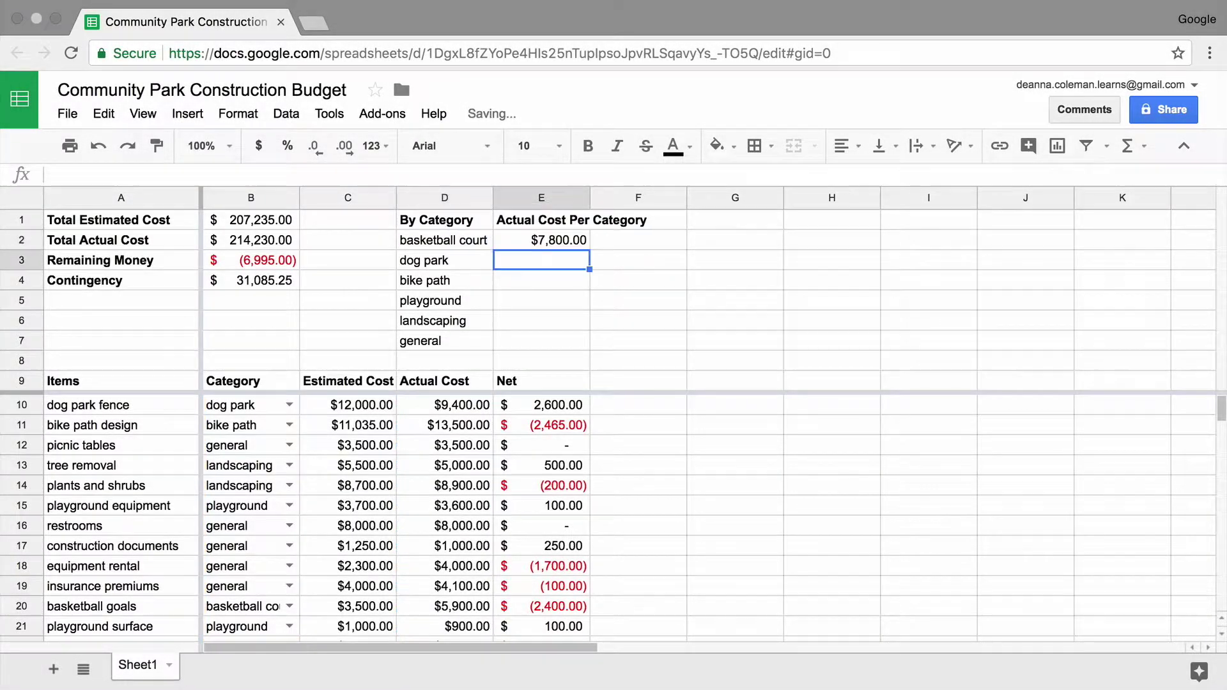
Step: Review E2's SUMIF formula and attempt to fill it down to E7
{"action": "left_click", "coordinate": [542, 240]}
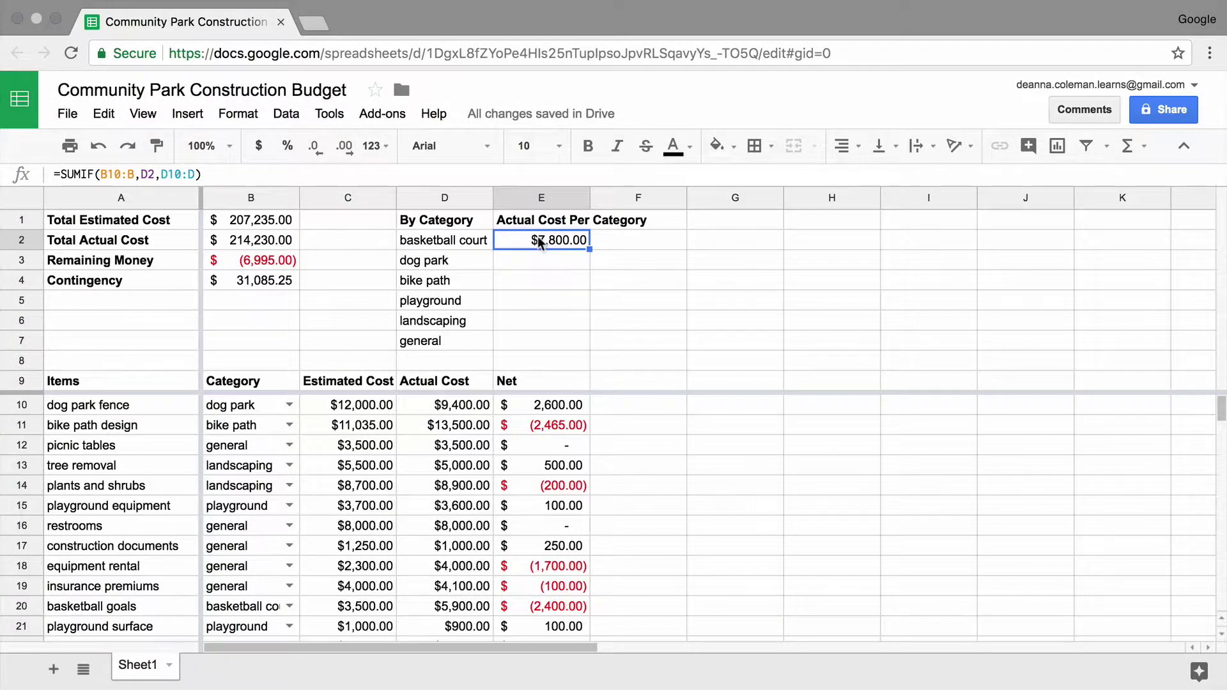
{"action": "double_click", "coordinate": [539, 239]}
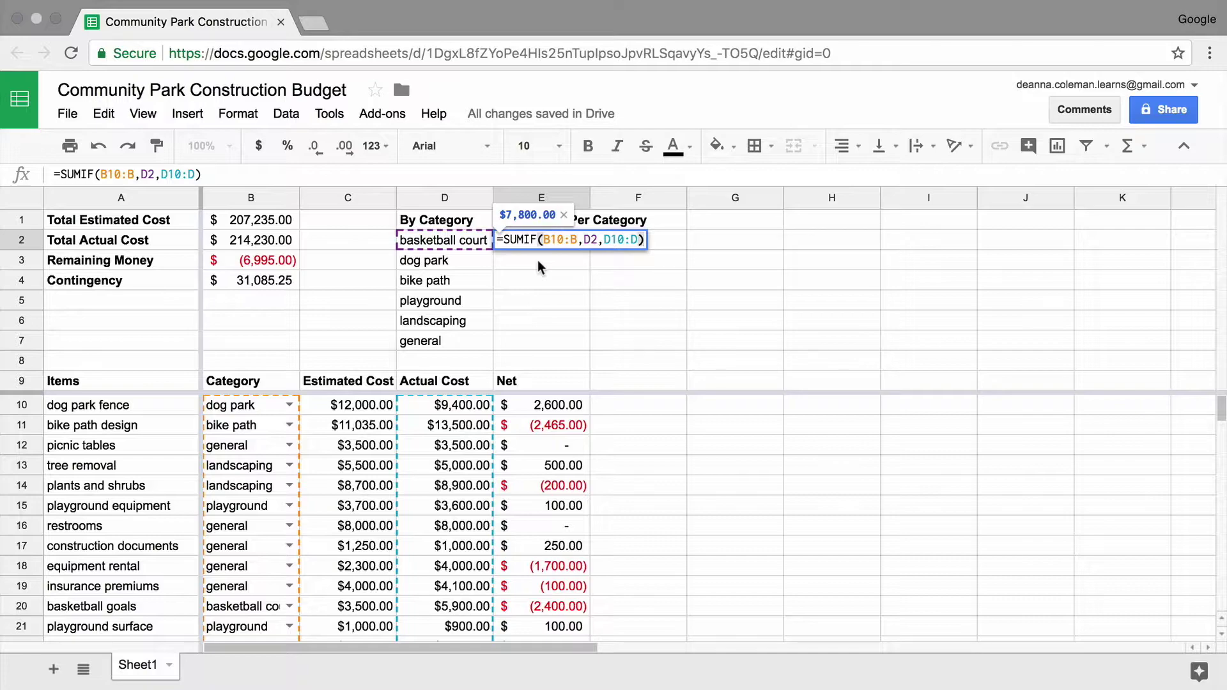
{"action": "key", "text": "Return"}
{"action": "left_click", "coordinate": [541, 239]}
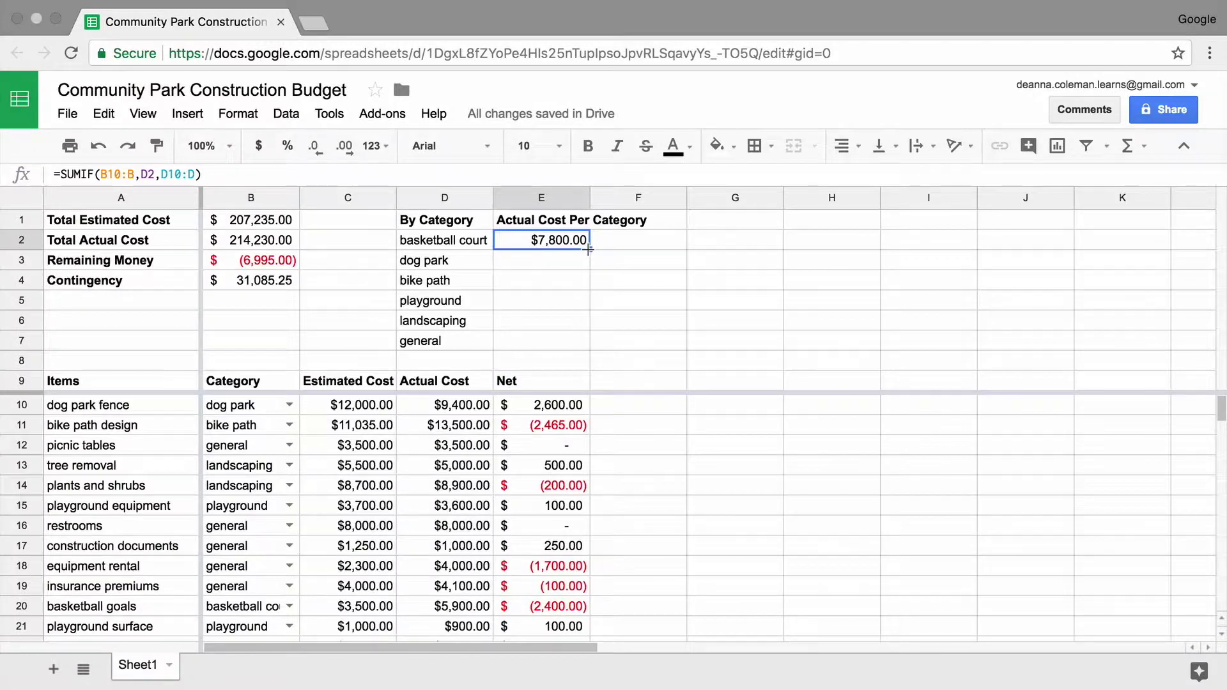
{"action": "left_click_drag", "start_coordinate": [589, 249], "coordinate": [575, 340]}
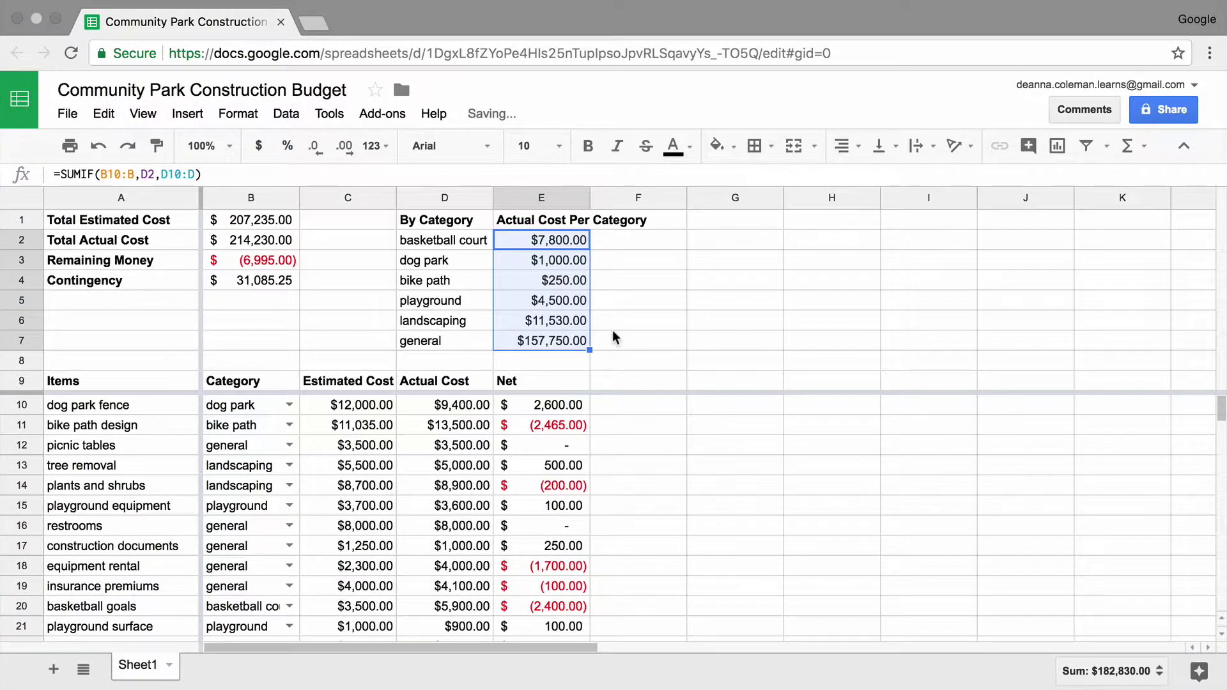
{"action": "left_click", "coordinate": [585, 248]}
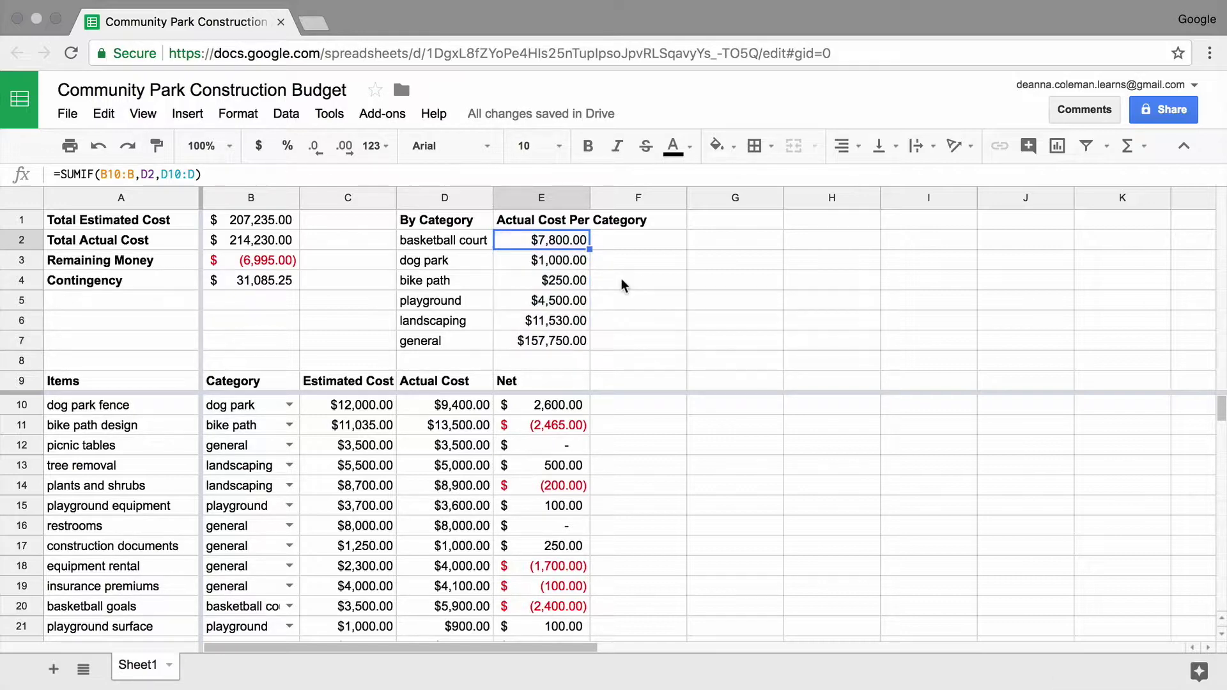
{"action": "left_click", "coordinate": [563, 260]}
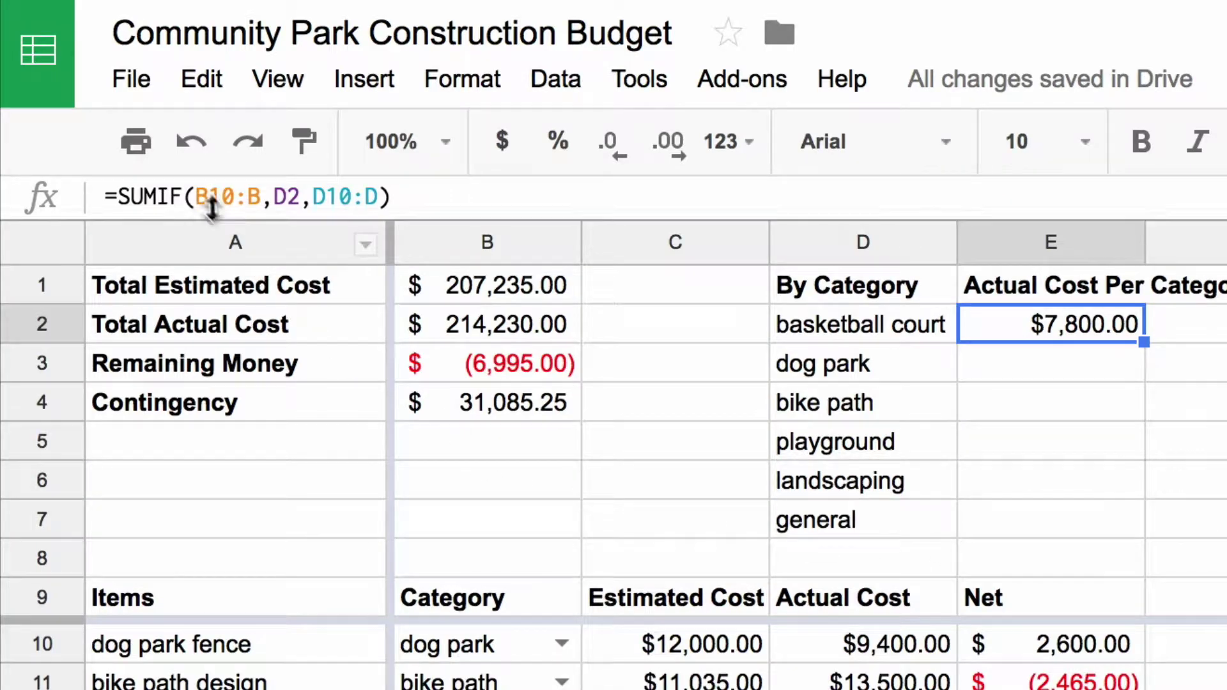
Step: Anchor the E2 formula ranges as $B$10:B and $D$10:D
{"action": "left_click", "coordinate": [198, 195]}
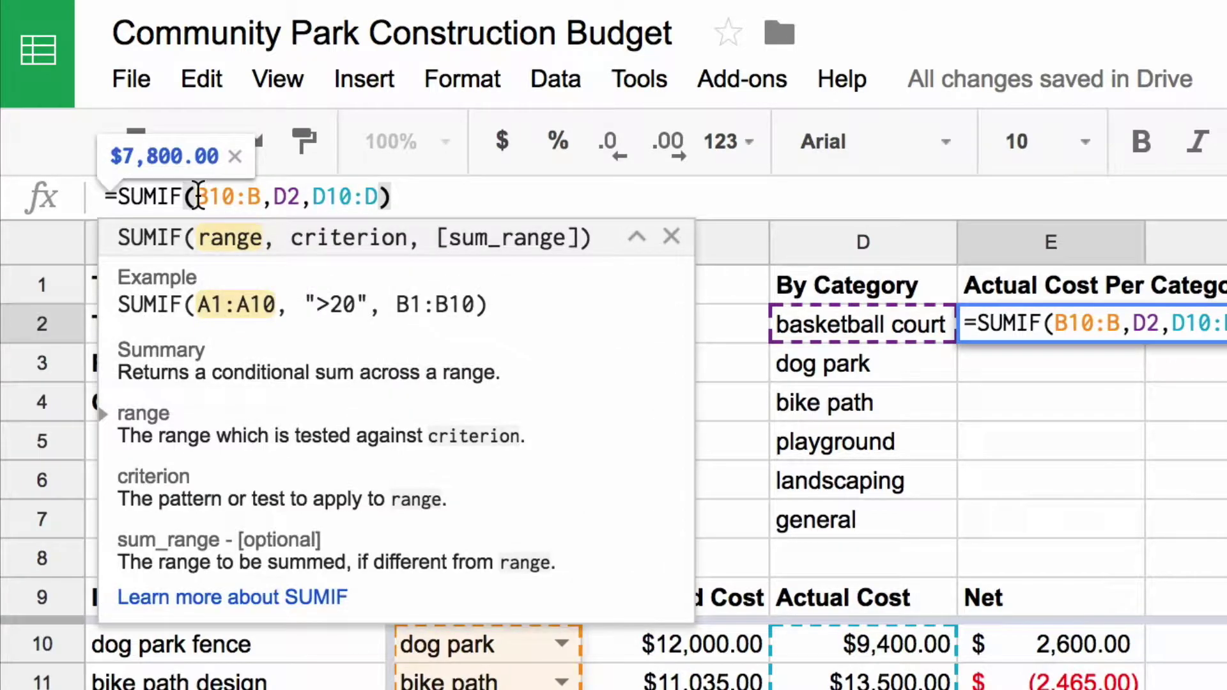
{"action": "type", "text": "$"}
{"action": "left_click", "coordinate": [220, 194]}
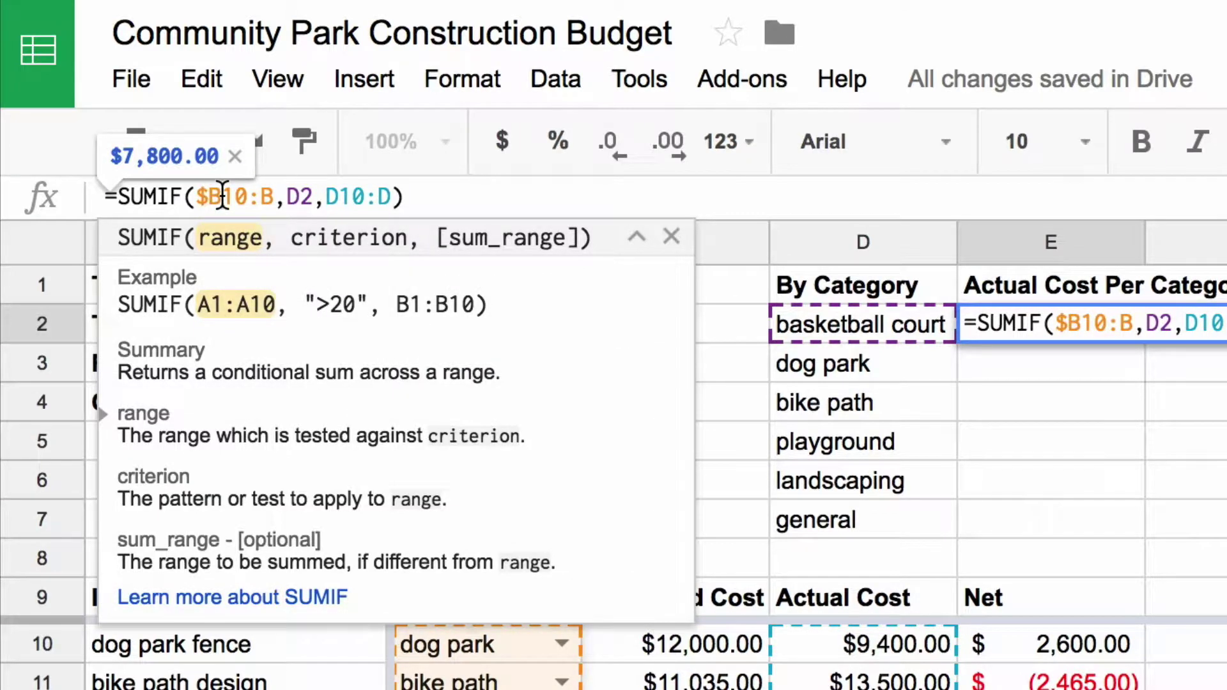
{"action": "type", "text": "$"}
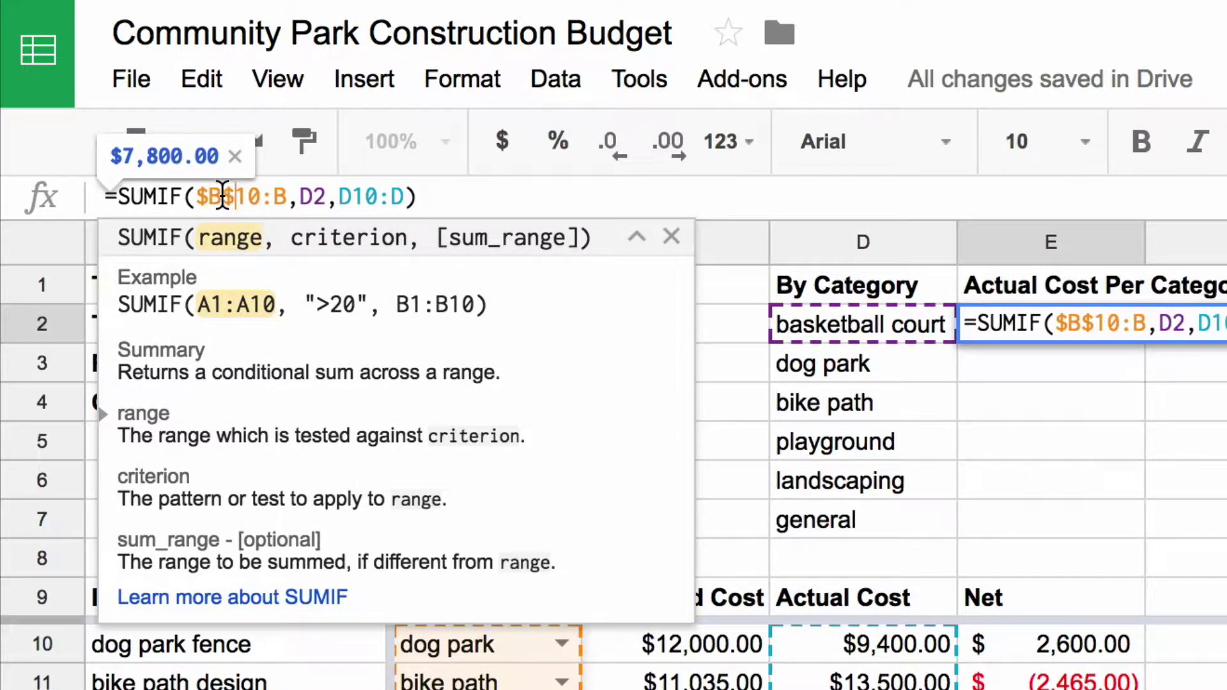
{"action": "left_click", "coordinate": [339, 196]}
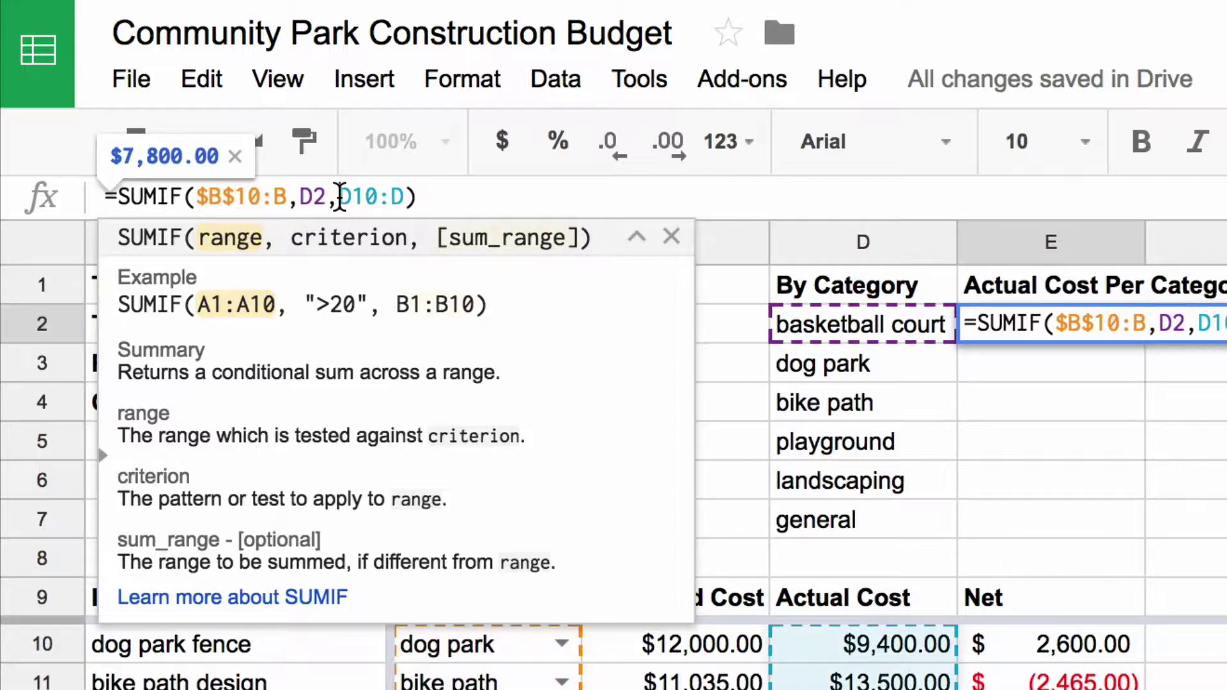
{"action": "type", "text": "$"}
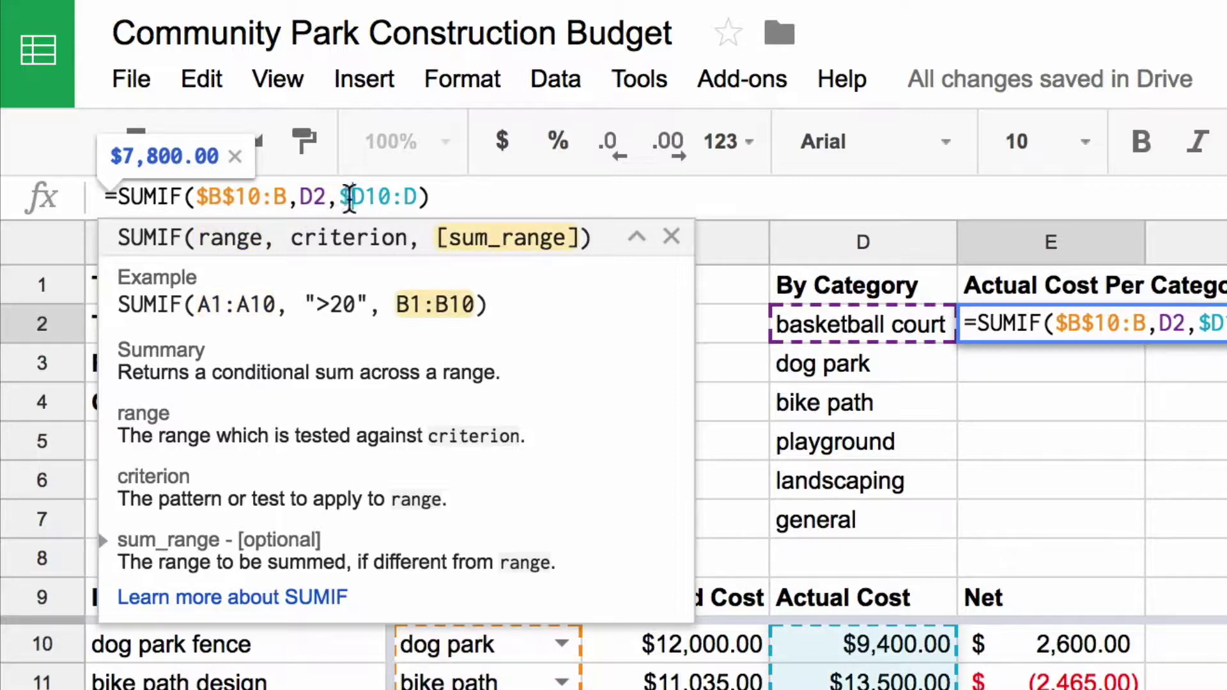
{"action": "left_click", "coordinate": [368, 195]}
{"action": "type", "text": "$"}
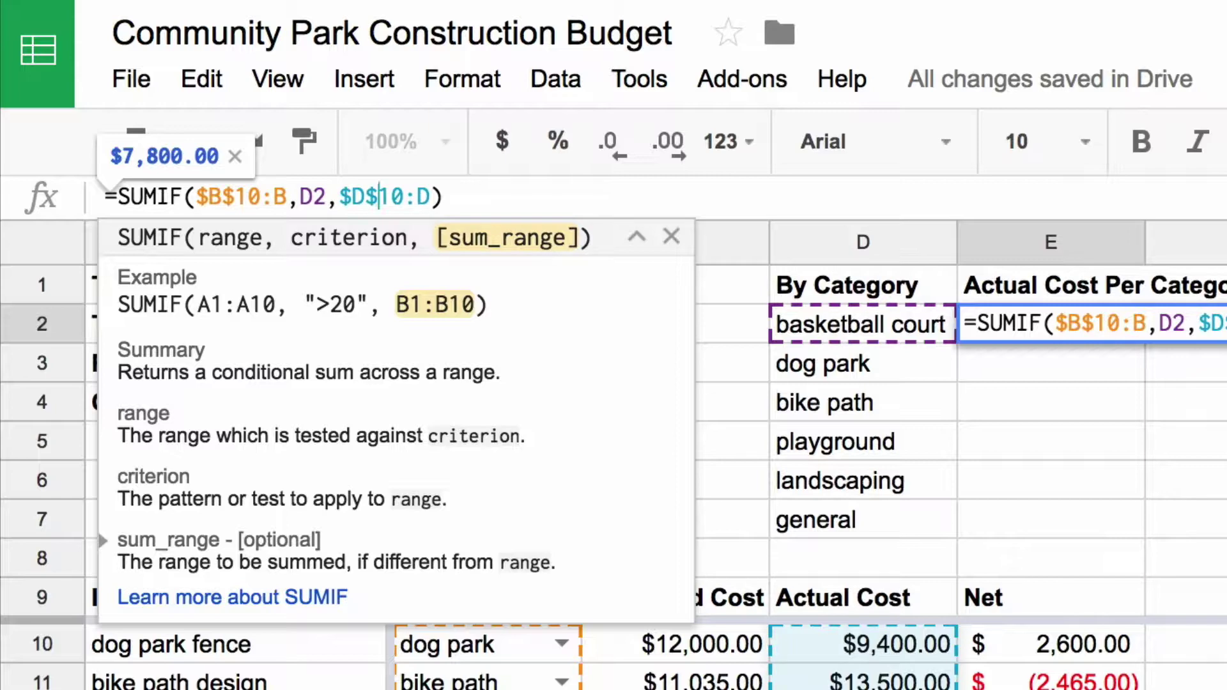
{"action": "key", "text": "Return"}
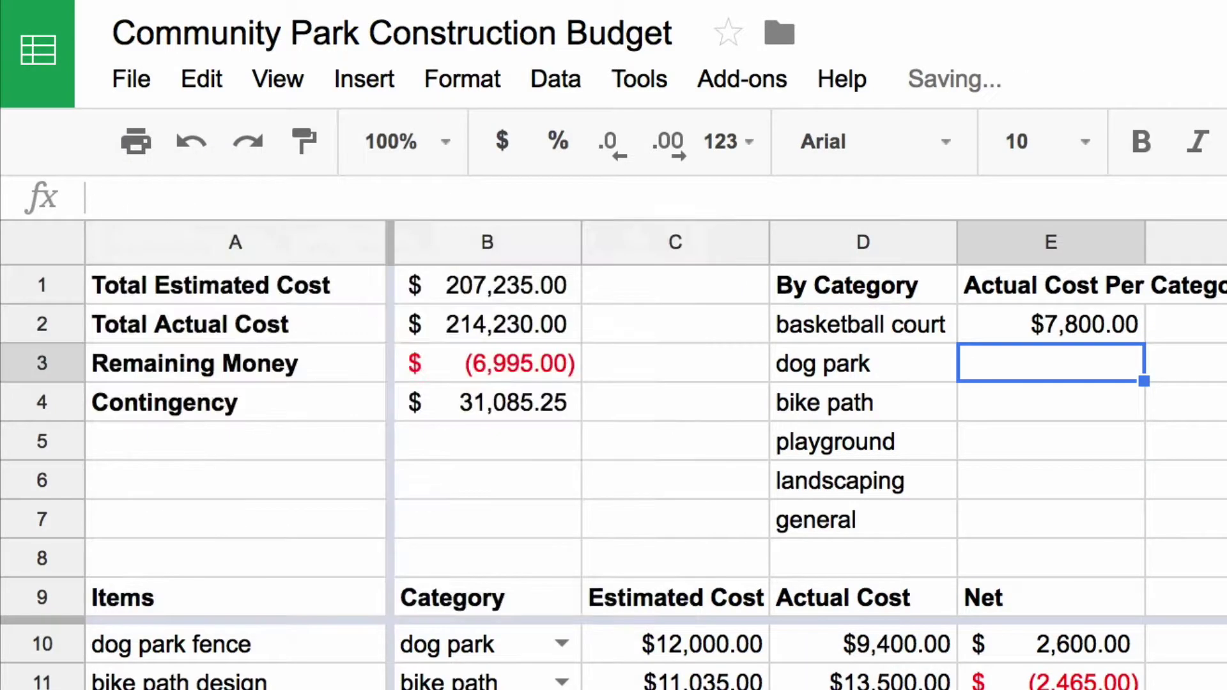
Step: Fill the corrected SUMIF down to E7 and verify each category total's formula
{"action": "left_click", "coordinate": [1005, 326]}
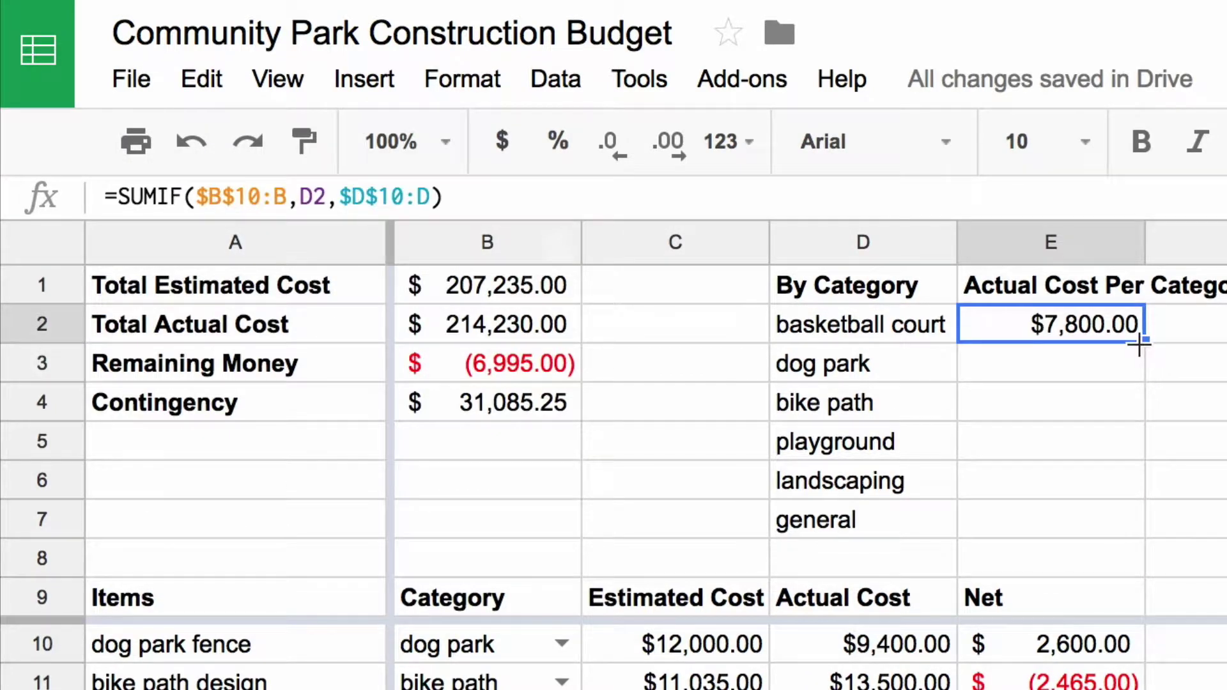
{"action": "left_click_drag", "start_coordinate": [1143, 341], "coordinate": [1120, 522]}
{"action": "left_click", "coordinate": [1124, 367]}
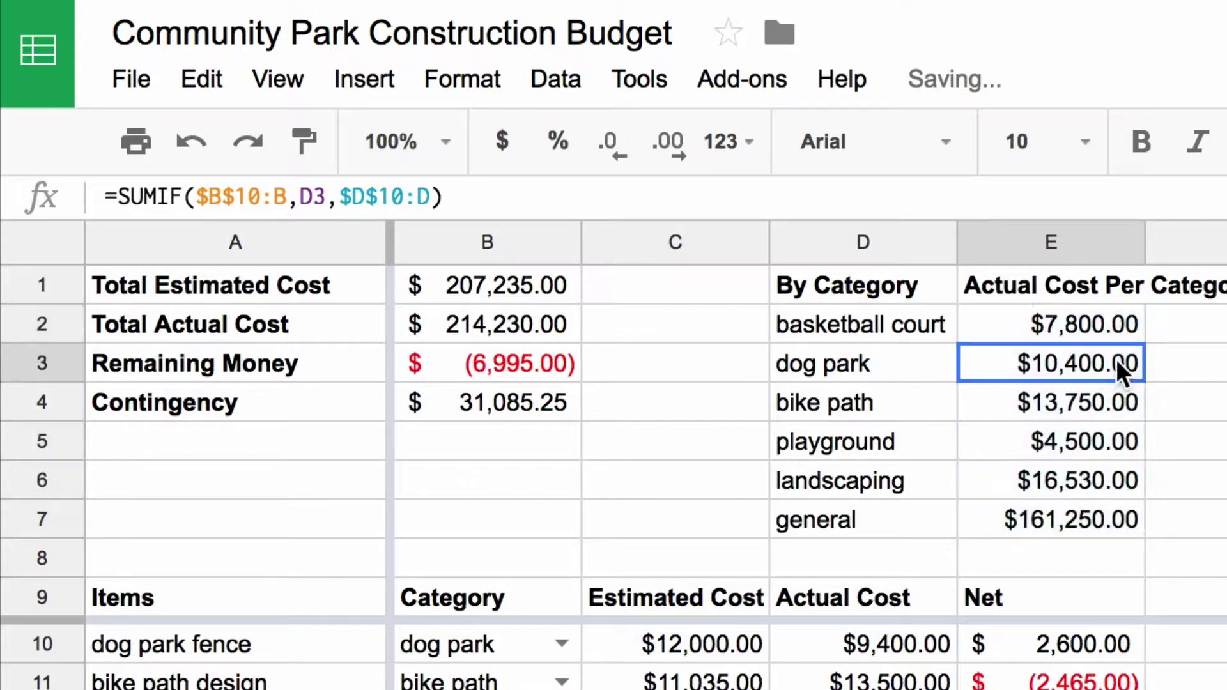
{"action": "double_click", "coordinate": [1124, 367]}
{"action": "left_click", "coordinate": [1090, 409]}
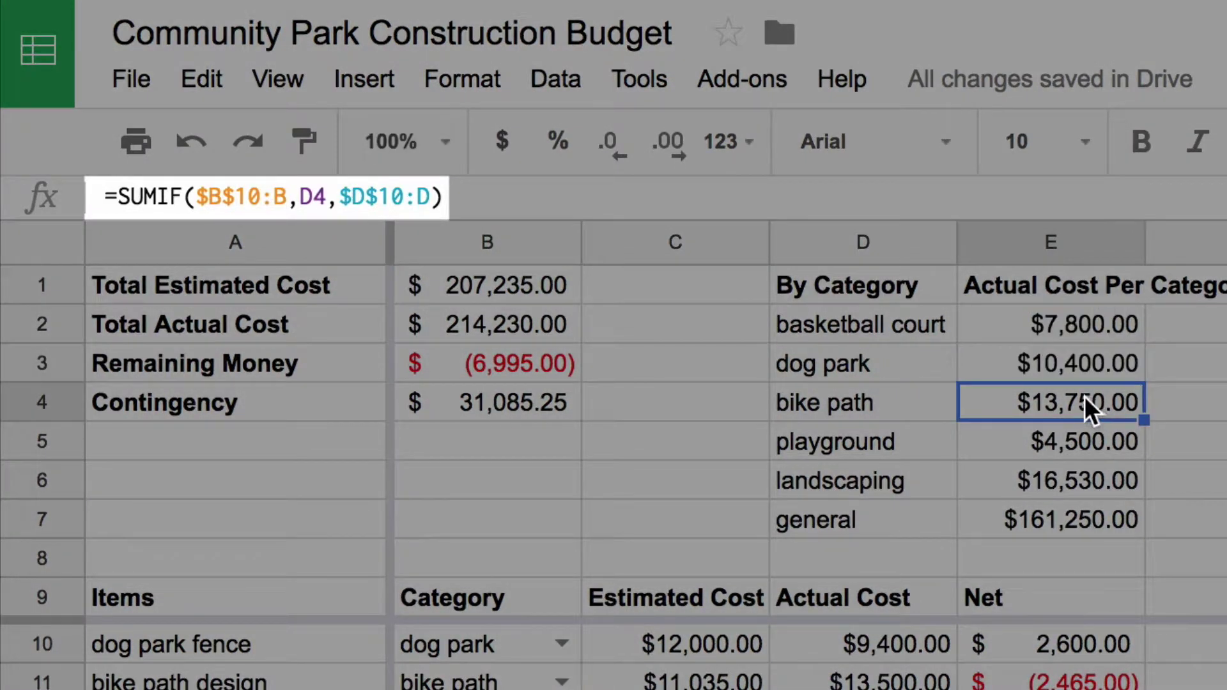
{"action": "double_click", "coordinate": [1090, 410]}
{"action": "left_click", "coordinate": [1081, 448]}
{"action": "double_click", "coordinate": [1080, 448]}
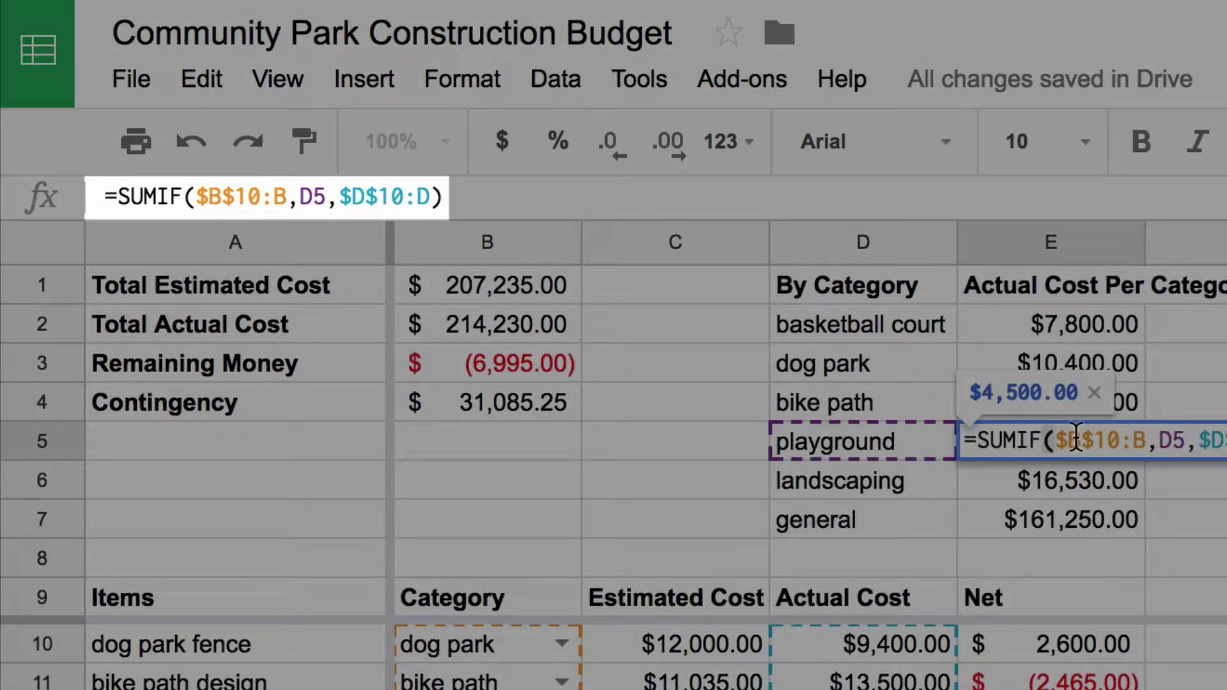
{"action": "left_click", "coordinate": [1078, 485]}
{"action": "double_click", "coordinate": [1076, 480]}
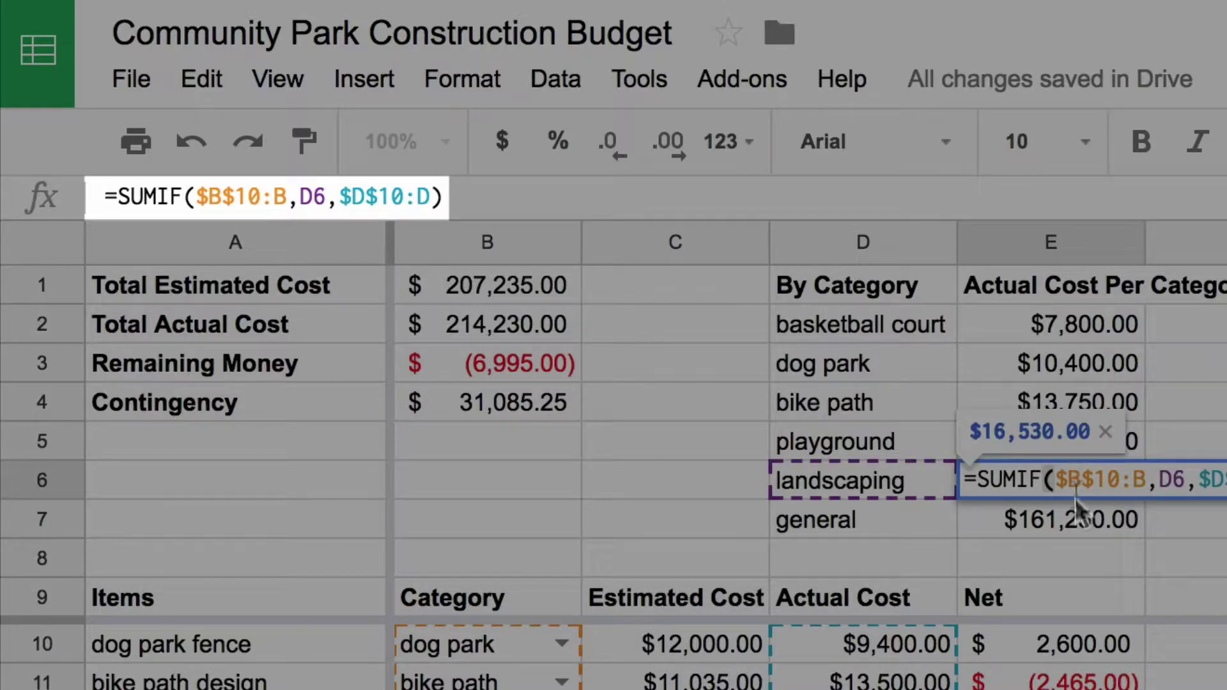
{"action": "left_click", "coordinate": [1074, 525]}
{"action": "double_click", "coordinate": [1071, 519]}
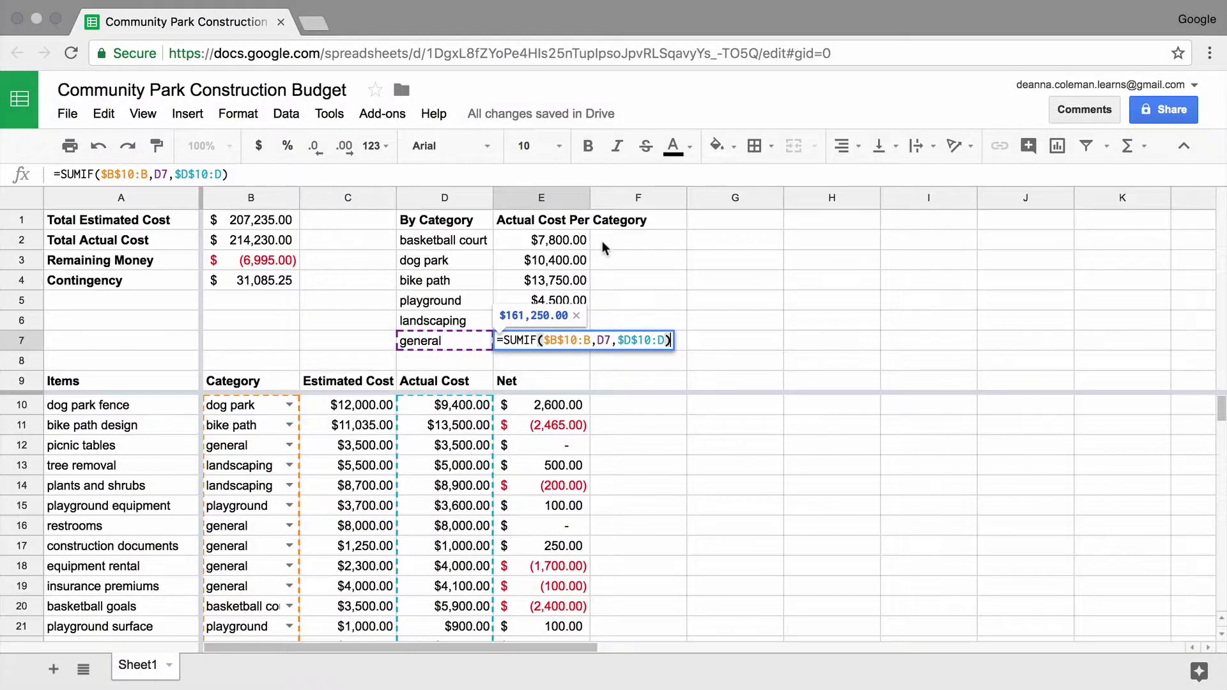
{"action": "left_click", "coordinate": [1169, 332]}
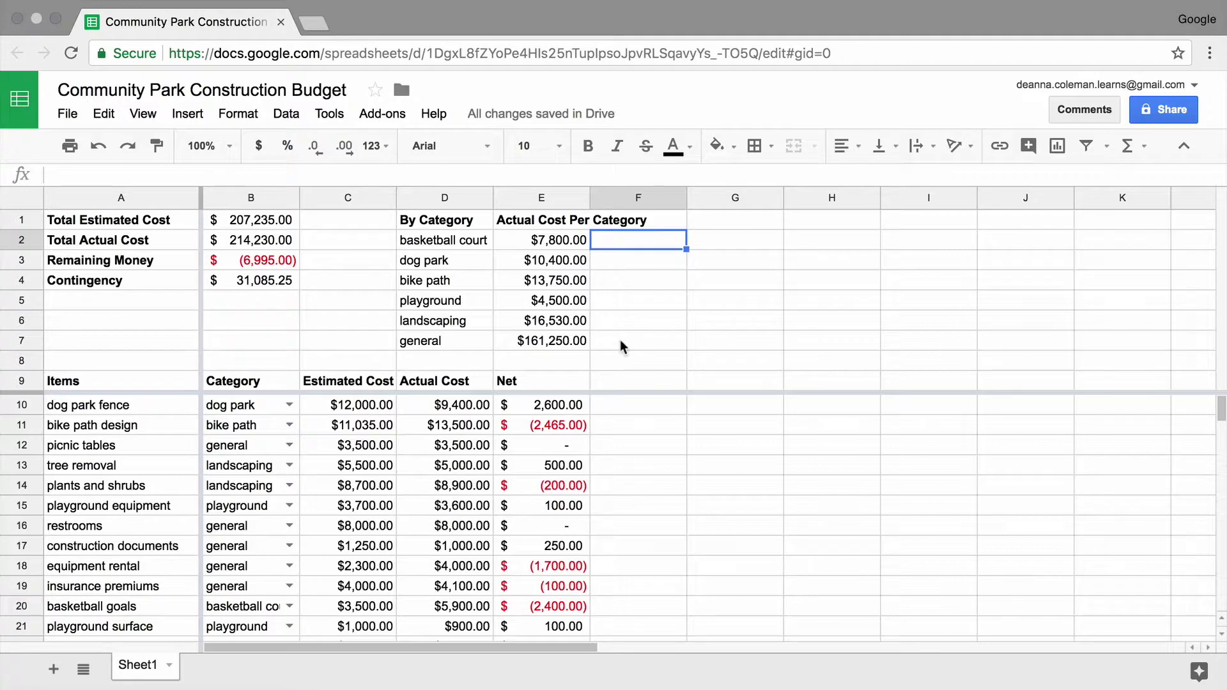